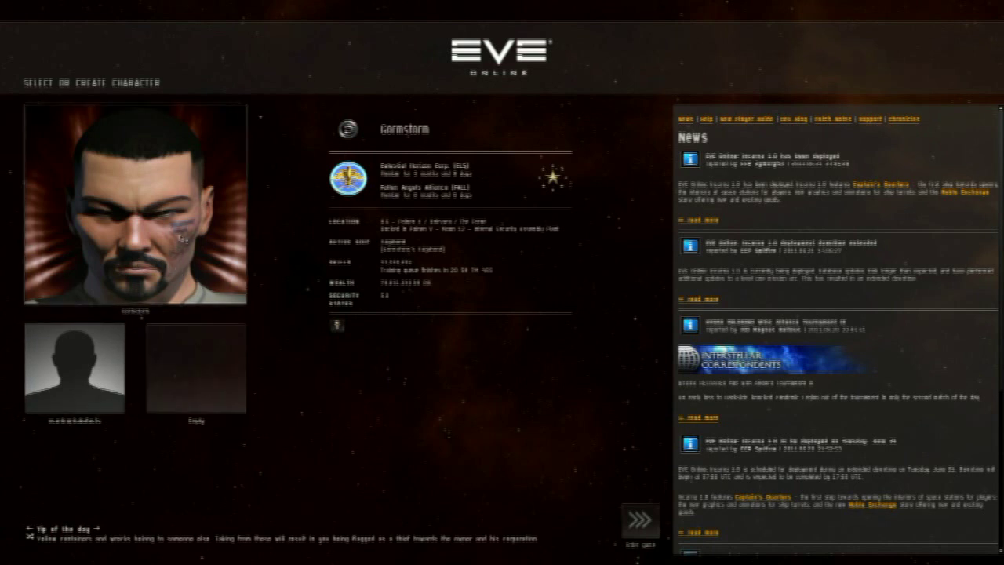
# Step: Log in with the main character from the selection screen and load into the station
pyautogui.doubleClick(181, 236)
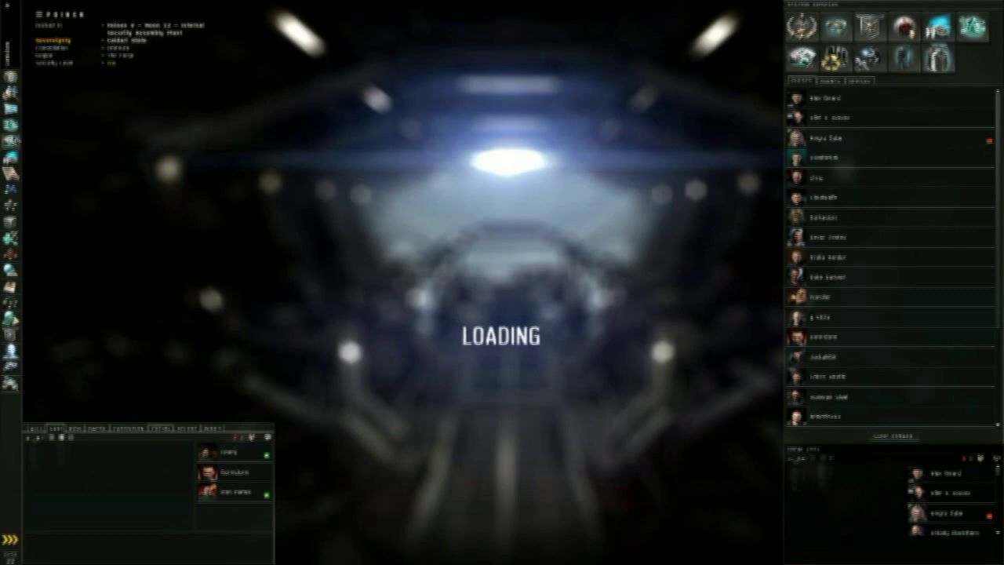
# Step: Search the regional market and show orders and details for the 1400mm Howitzer Artillery II
pyautogui.click(11, 125)
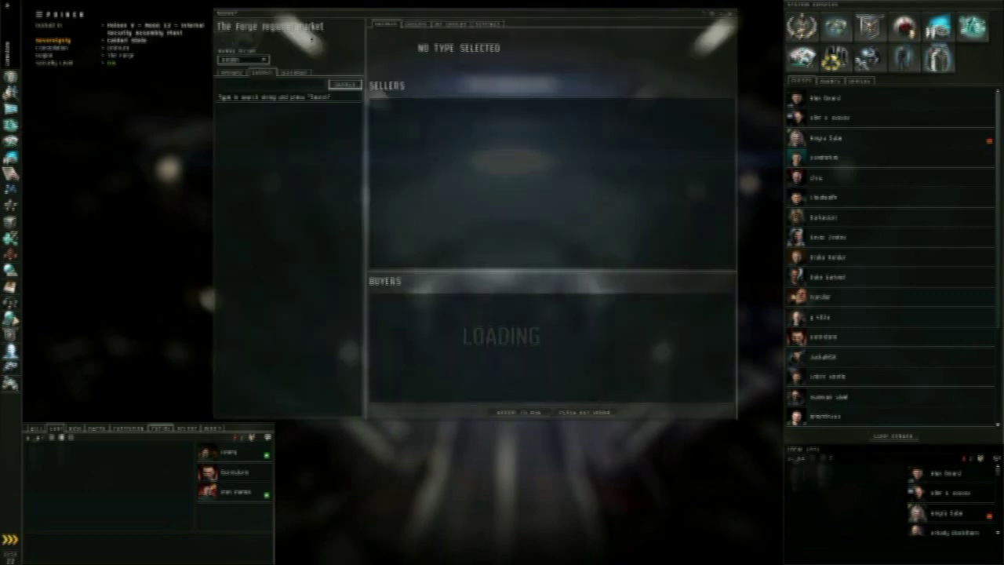
pyautogui.moveTo(334, 47); pyautogui.dragTo(347, 72)
pyautogui.write('Trit')
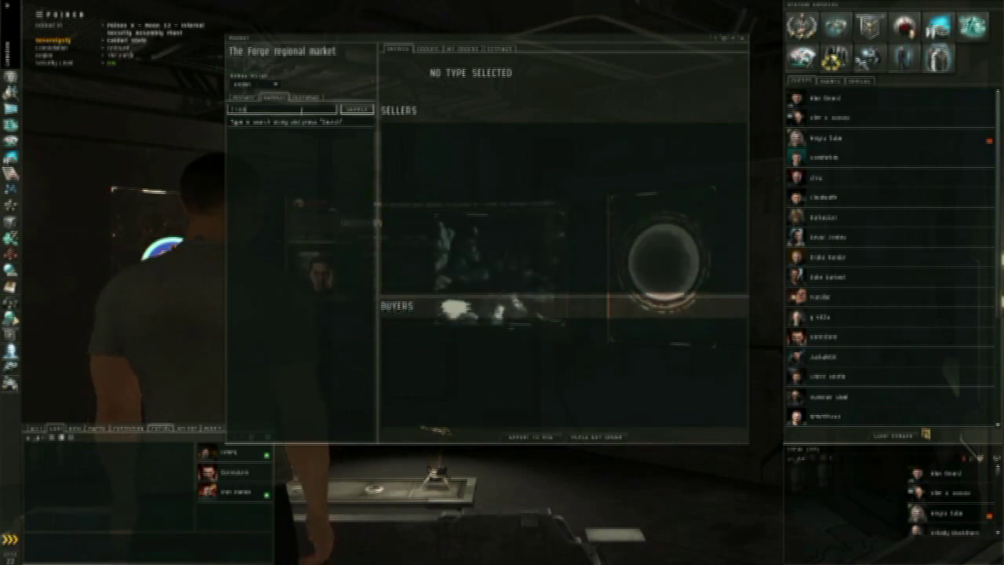
pyautogui.press('Return')
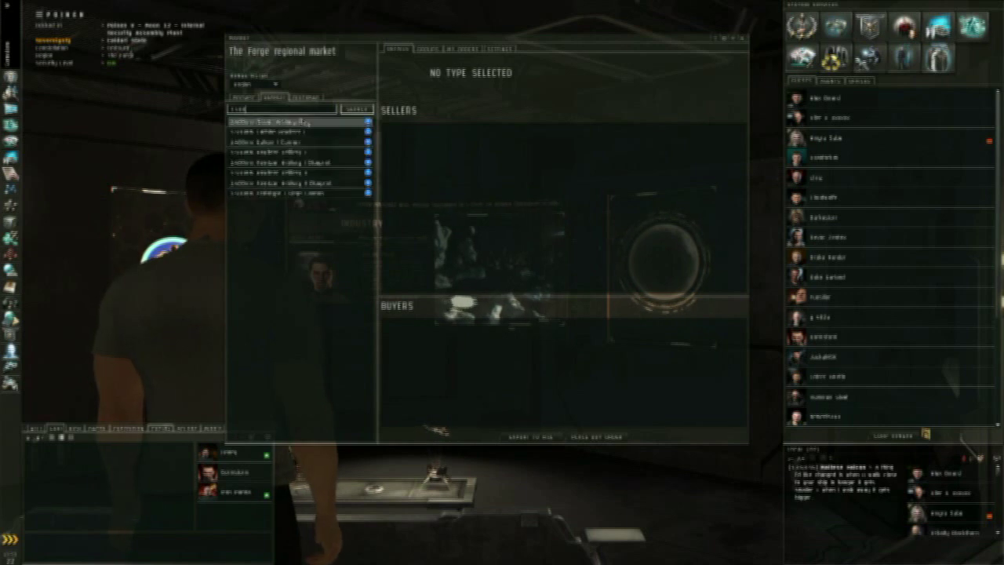
pyautogui.click(290, 171)
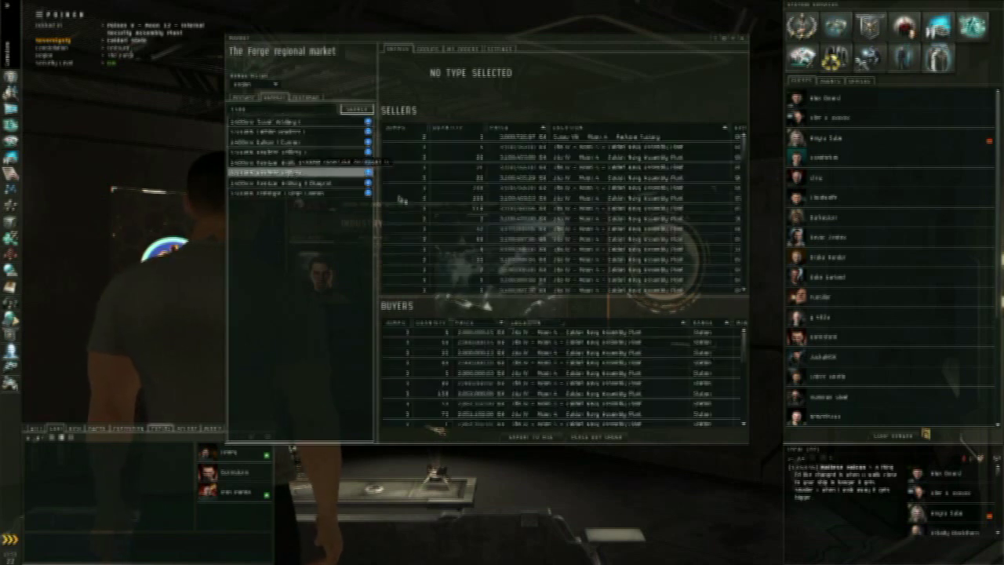
pyautogui.click(583, 73)
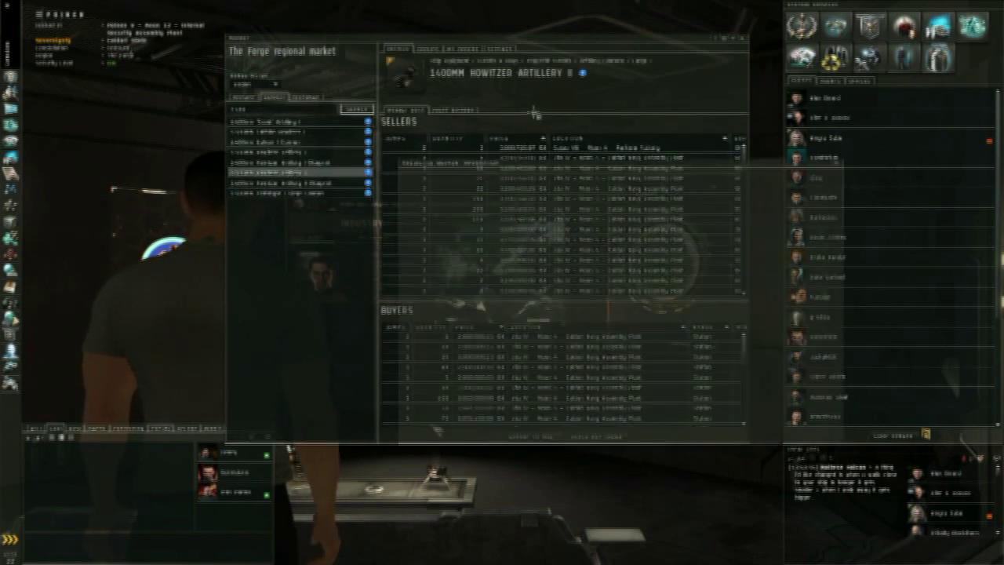
pyautogui.click(628, 280)
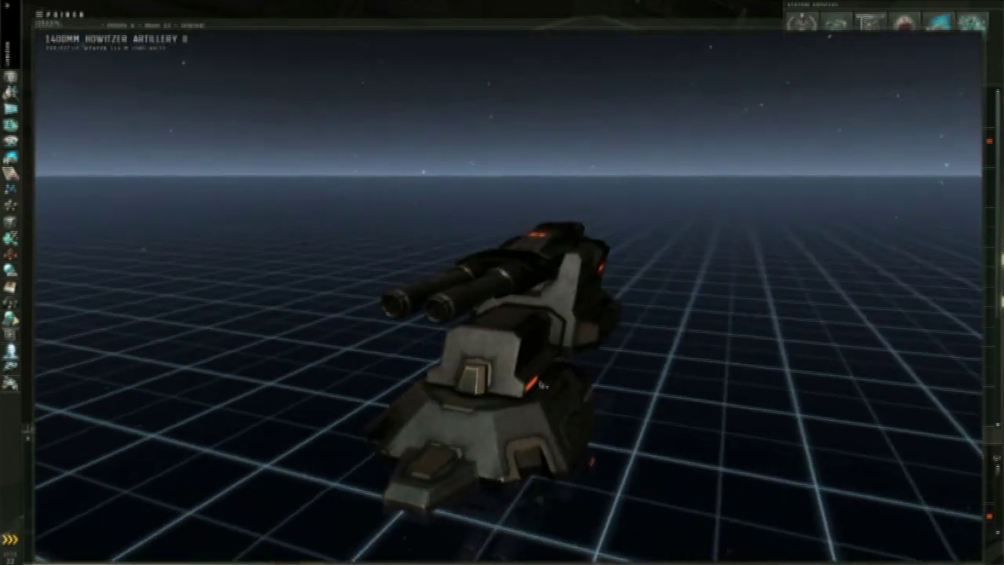
pyautogui.moveTo(541, 385); pyautogui.dragTo(604, 371)
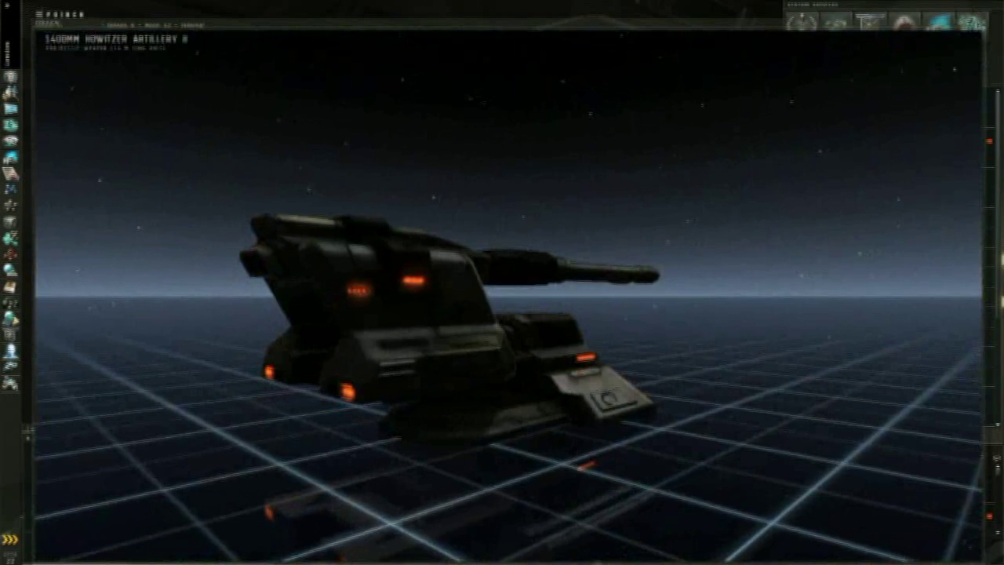
pyautogui.press('Escape')
pyautogui.click(275, 107)
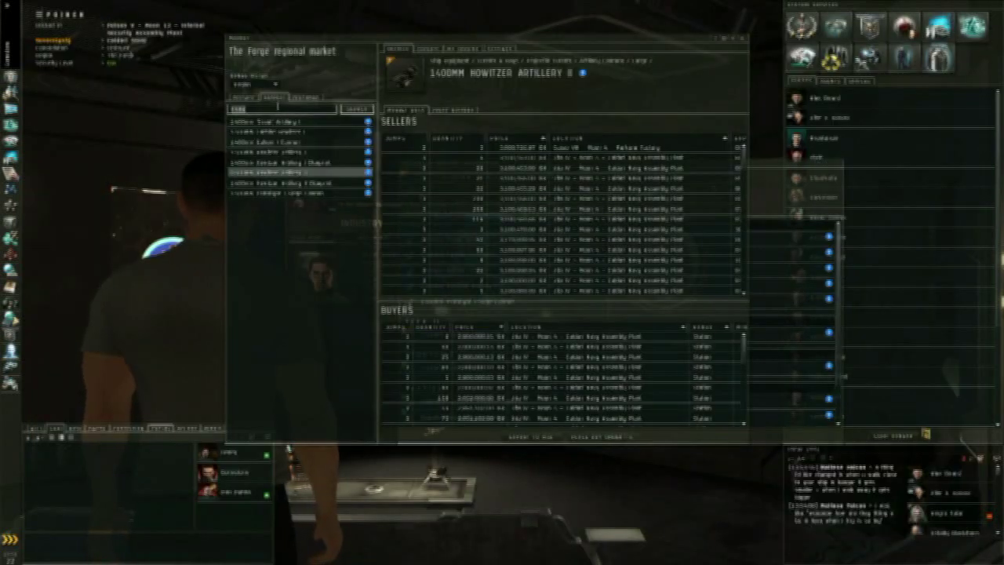
pyautogui.write('400')
# Step: Re-search the market for 200mm items and show the 200mm Autocannon II's orders and variations
pyautogui.press('Return')
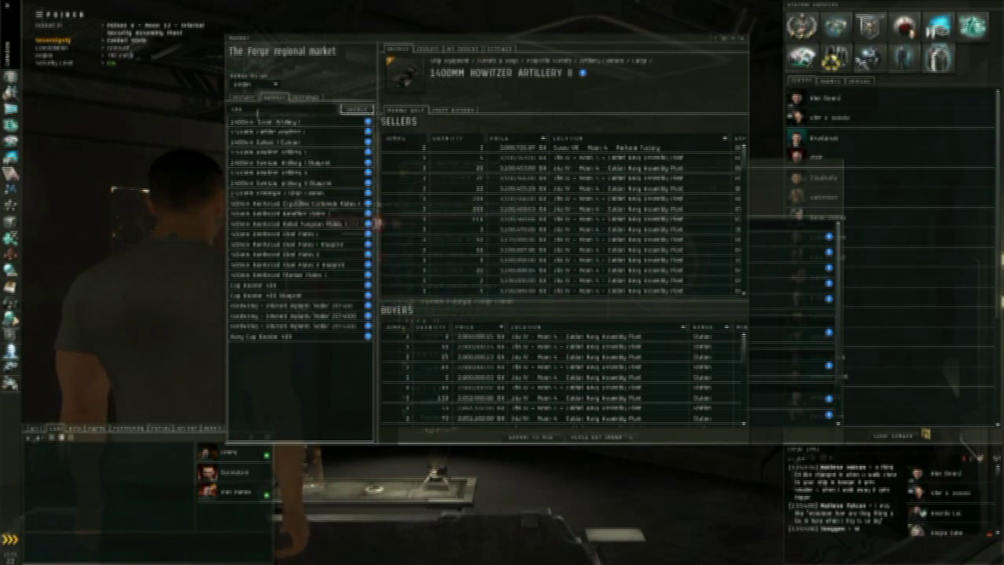
pyautogui.doubleClick(261, 107)
pyautogui.write('200')
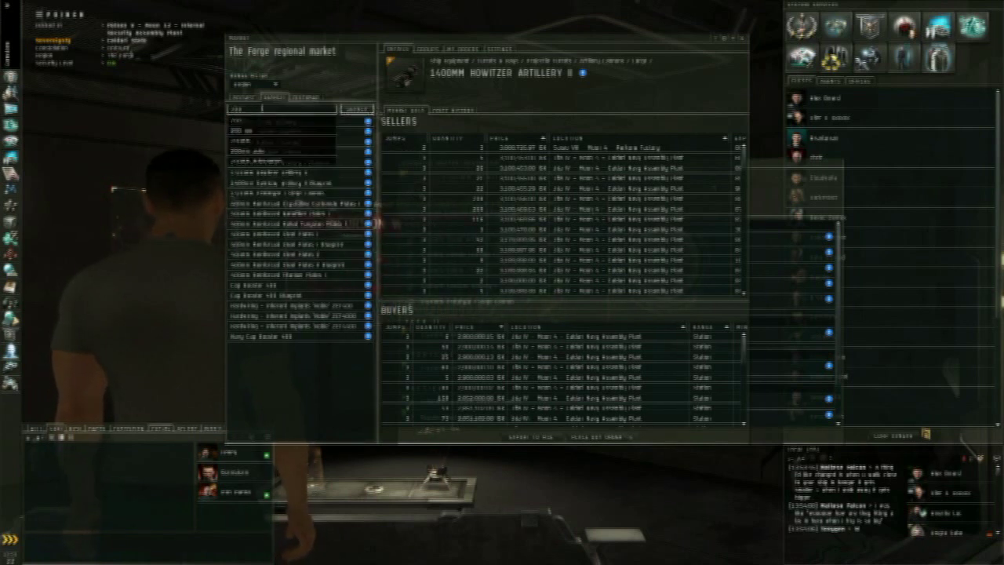
pyautogui.press('Return')
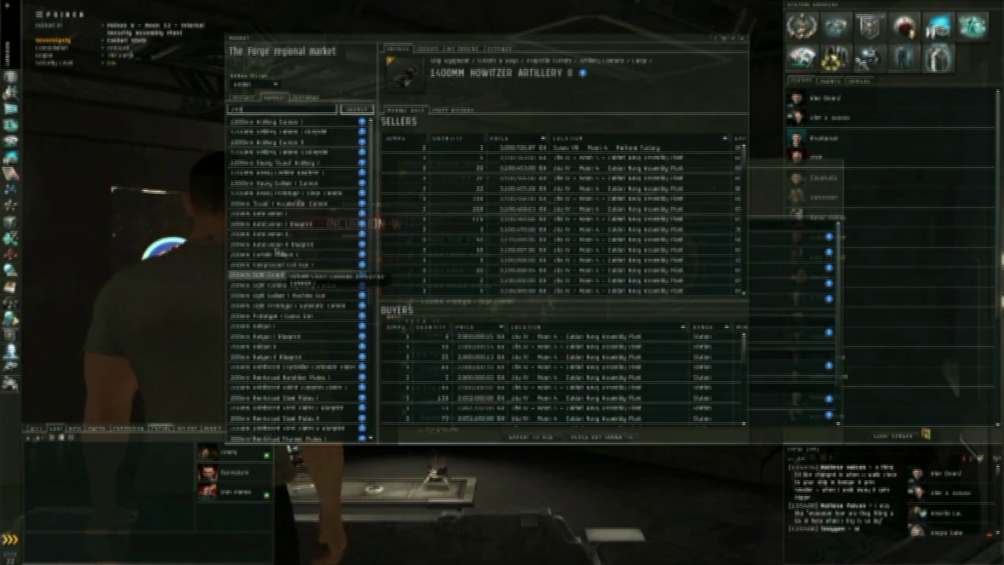
pyautogui.click(259, 232)
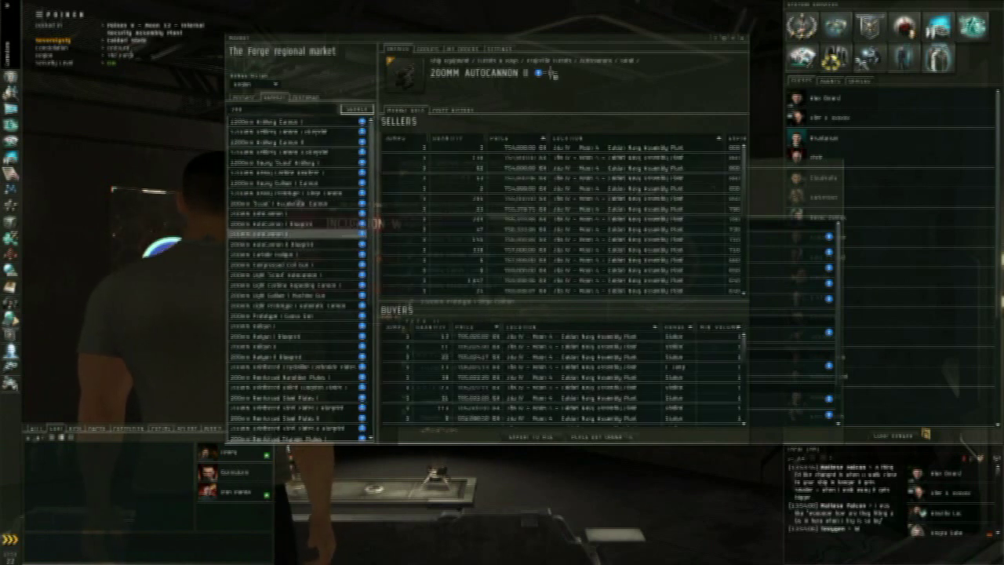
pyautogui.click(538, 73)
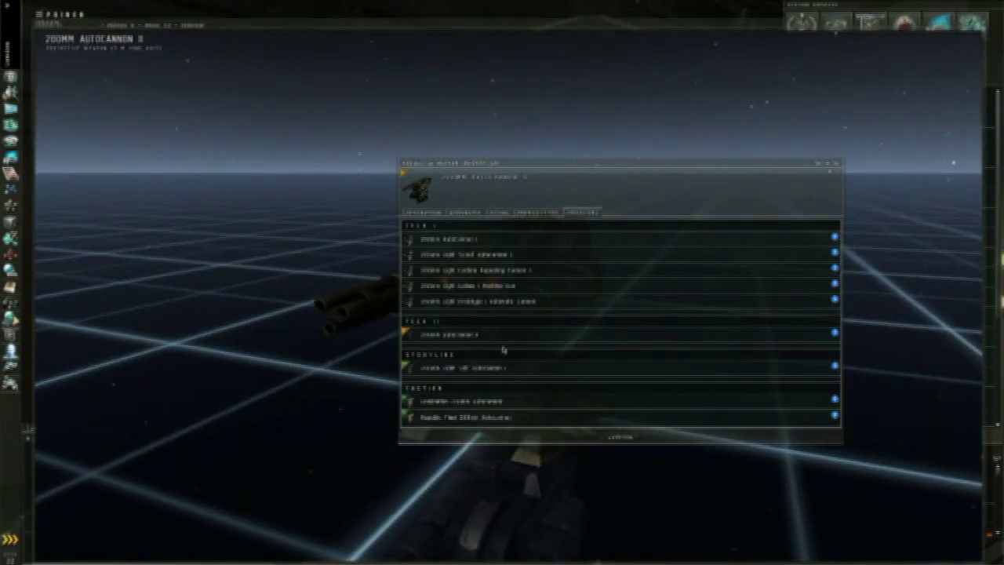
# Step: Close the autocannon's info window, inspect its 3D model, then exit the preview
pyautogui.click(831, 165)
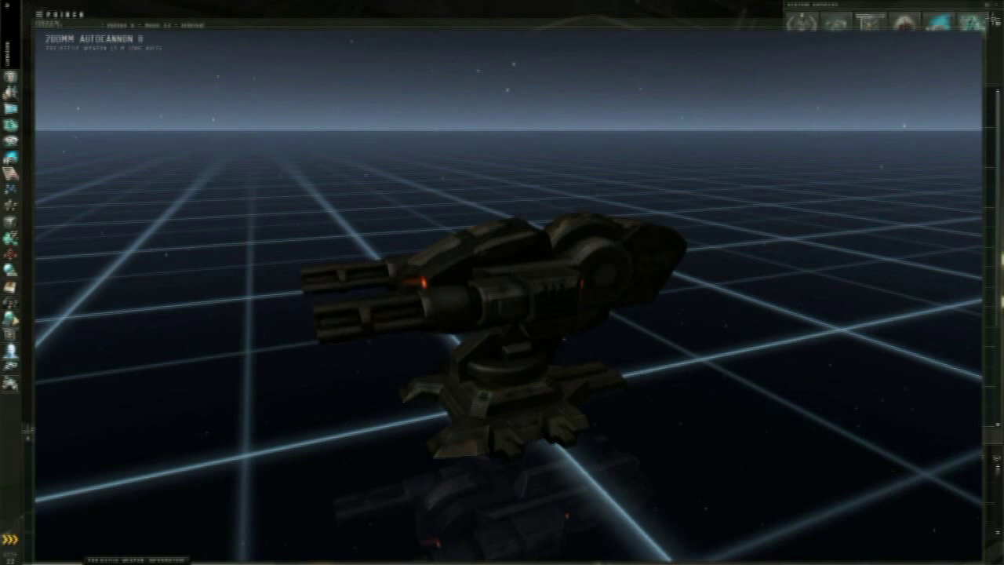
pyautogui.press('Escape')
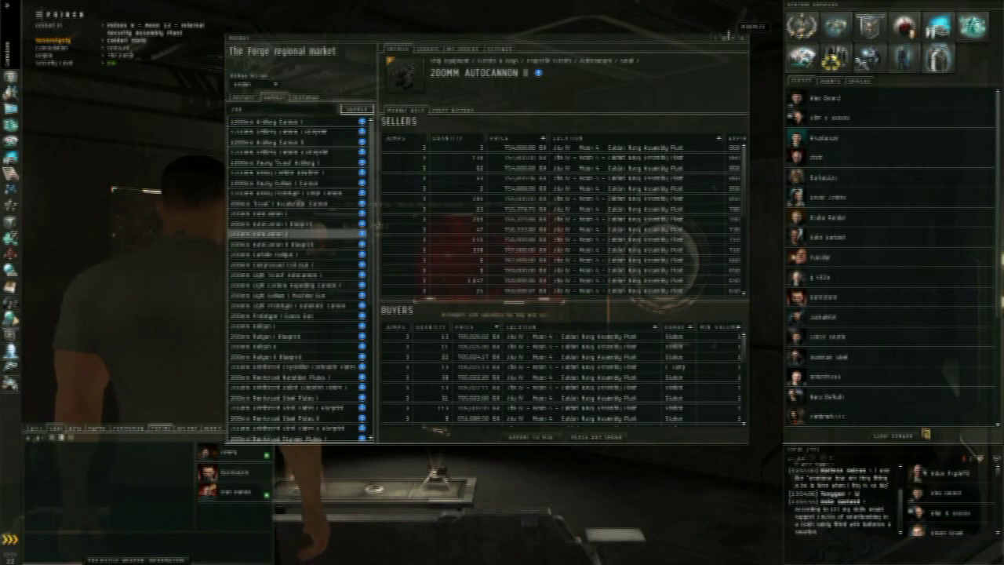
# Step: Browse the market's Ships tree to Amarr standard cruisers and list the Maller's orders
pyautogui.click(250, 105)
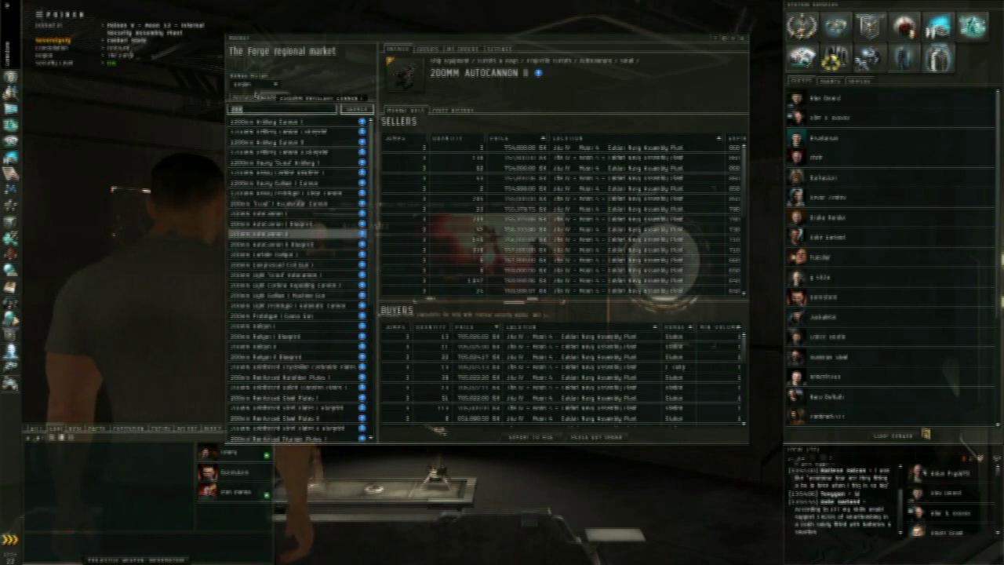
pyautogui.click(242, 98)
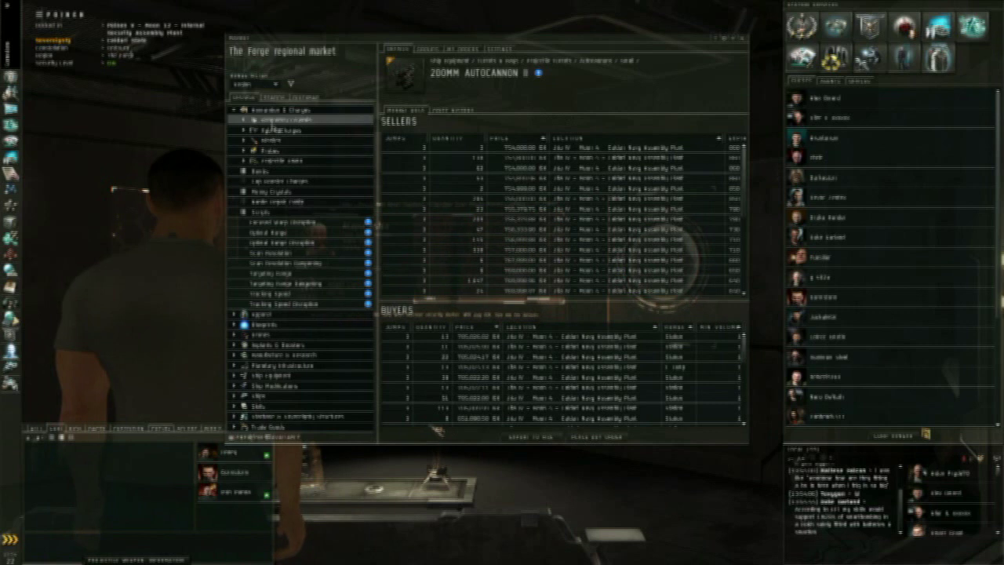
pyautogui.click(278, 119)
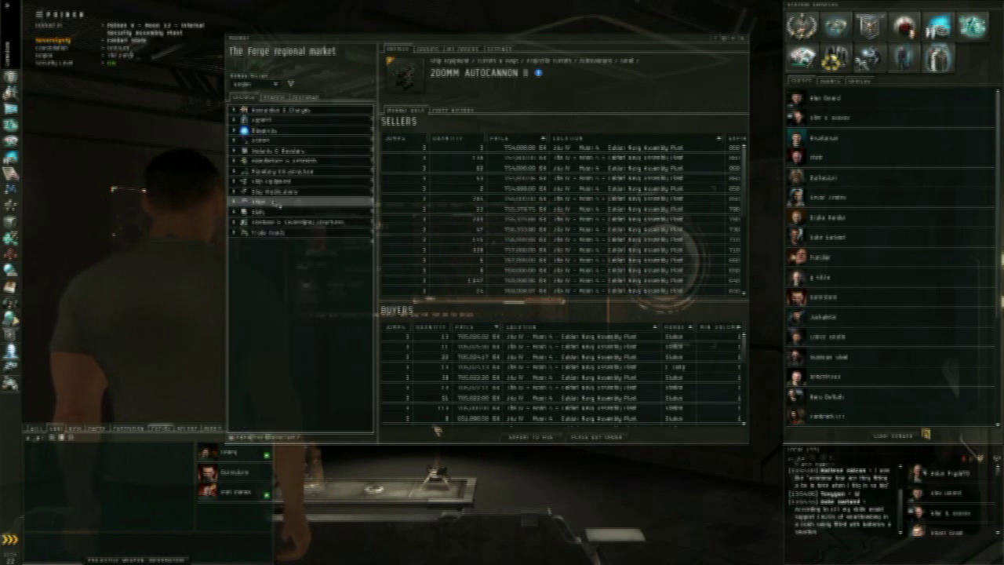
pyautogui.click(265, 201)
pyautogui.click(274, 263)
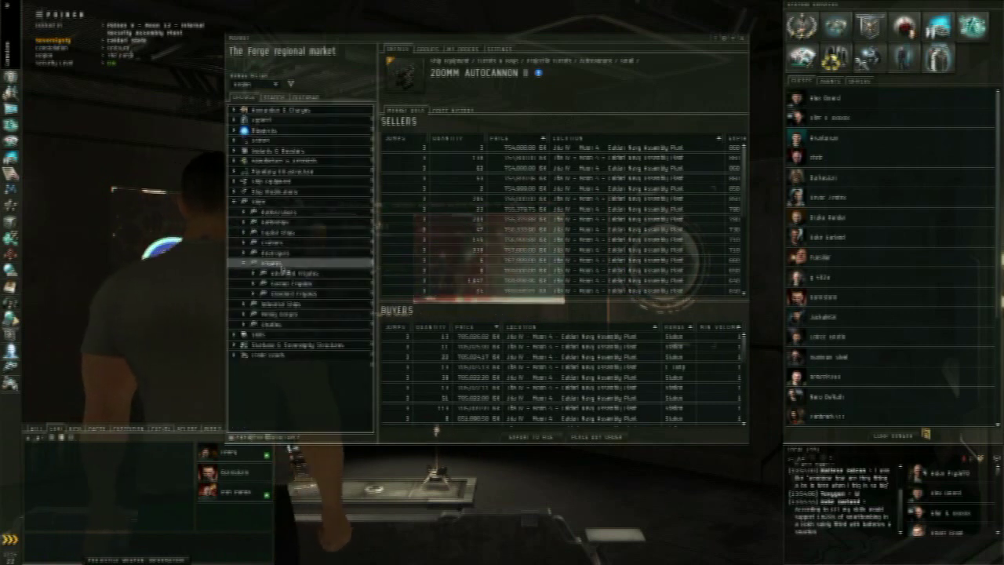
pyautogui.click(276, 263)
pyautogui.click(274, 243)
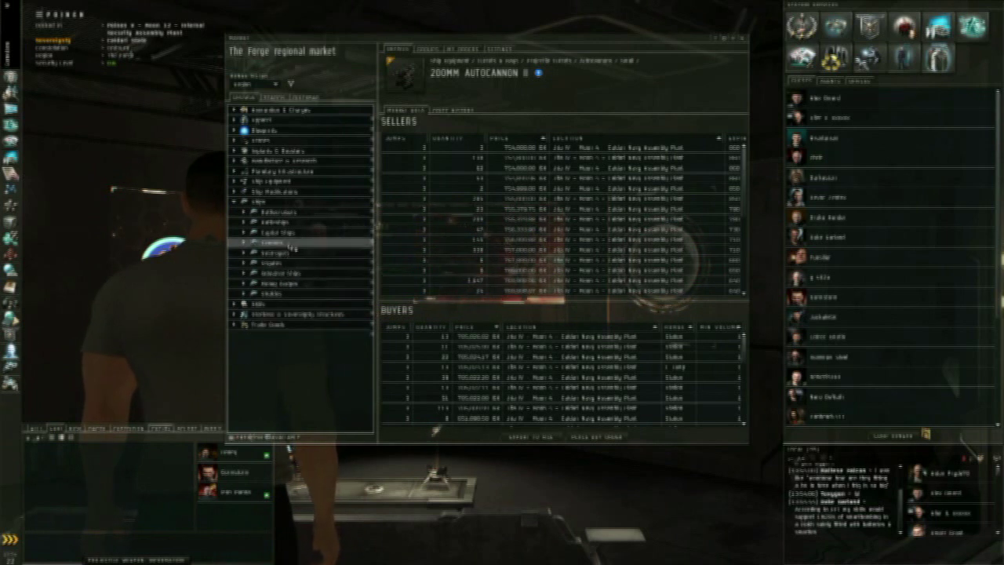
pyautogui.click(287, 263)
pyautogui.click(287, 263)
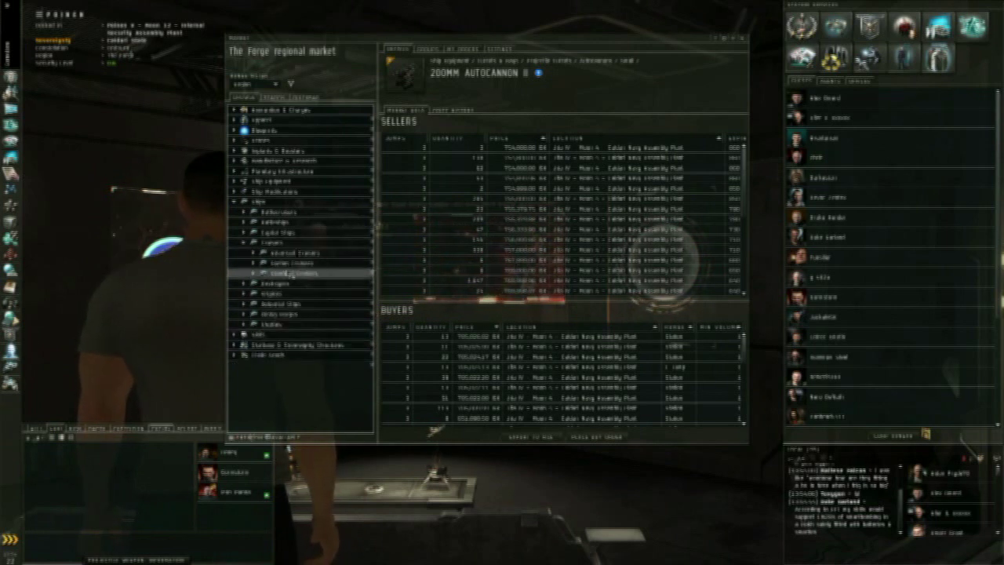
pyautogui.click(290, 273)
pyautogui.click(278, 283)
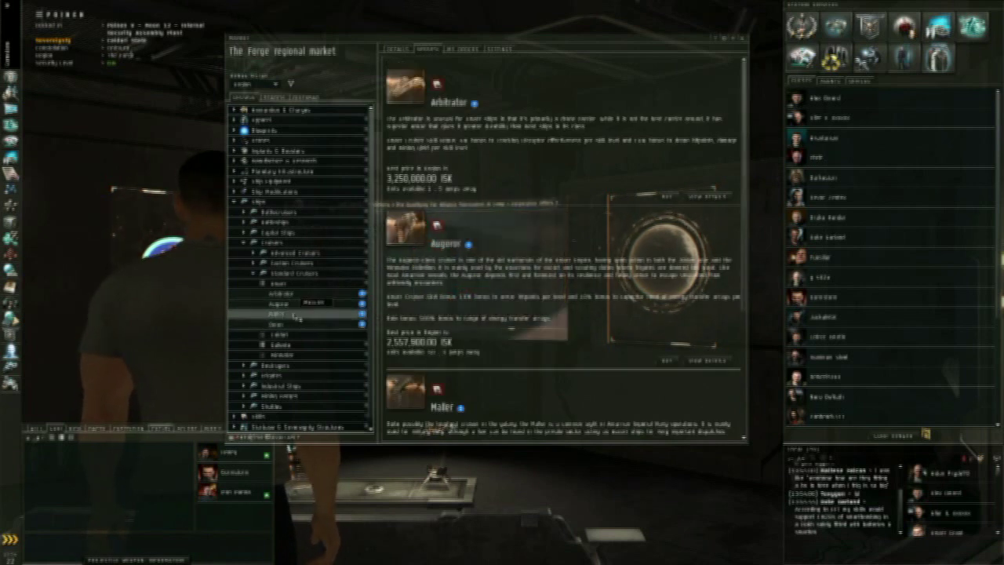
pyautogui.click(295, 314)
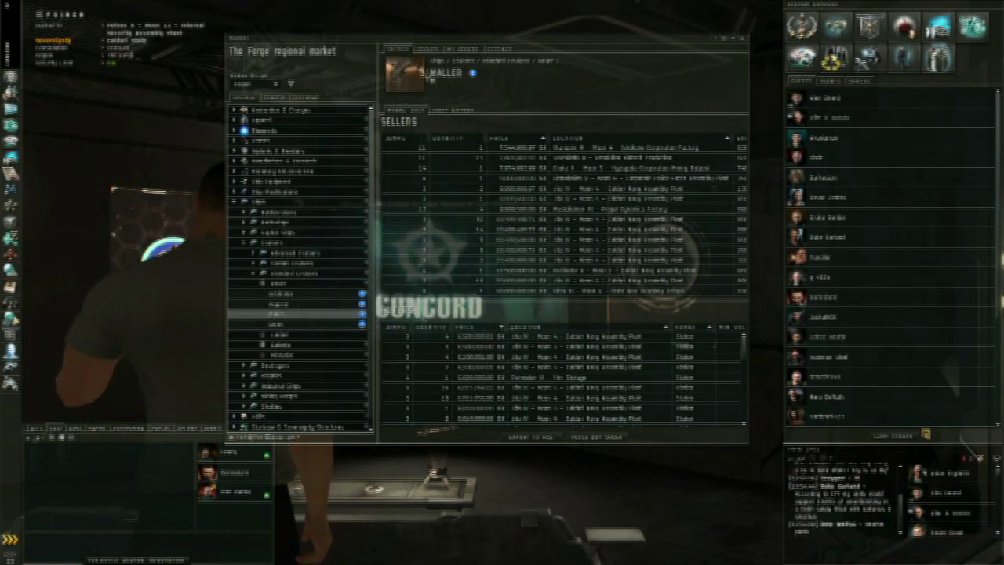
# Step: Open the Maller's 3D ship preview and rotate the model
pyautogui.rightClick(394, 252)
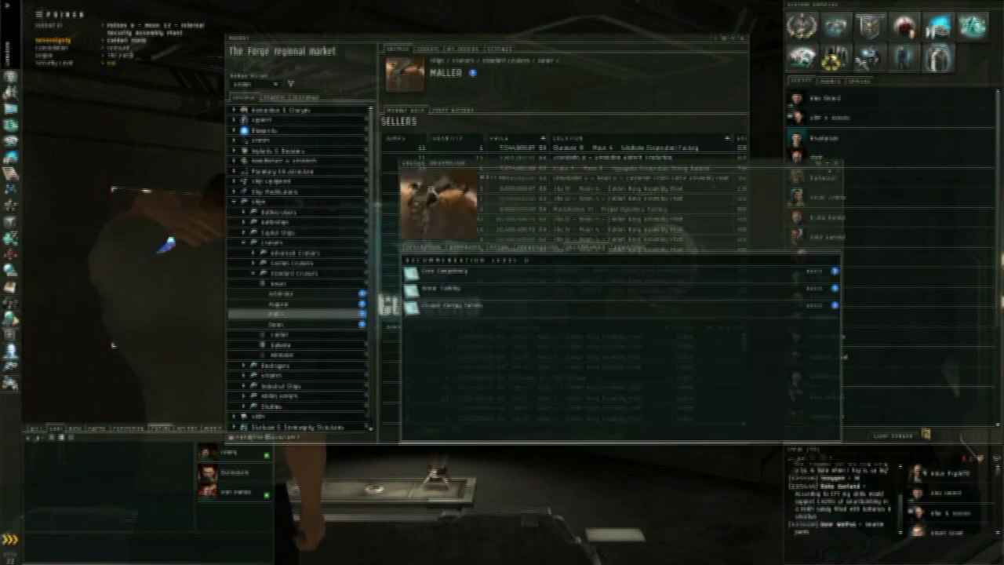
pyautogui.click(461, 278)
pyautogui.moveTo(460, 278); pyautogui.dragTo(398, 455)
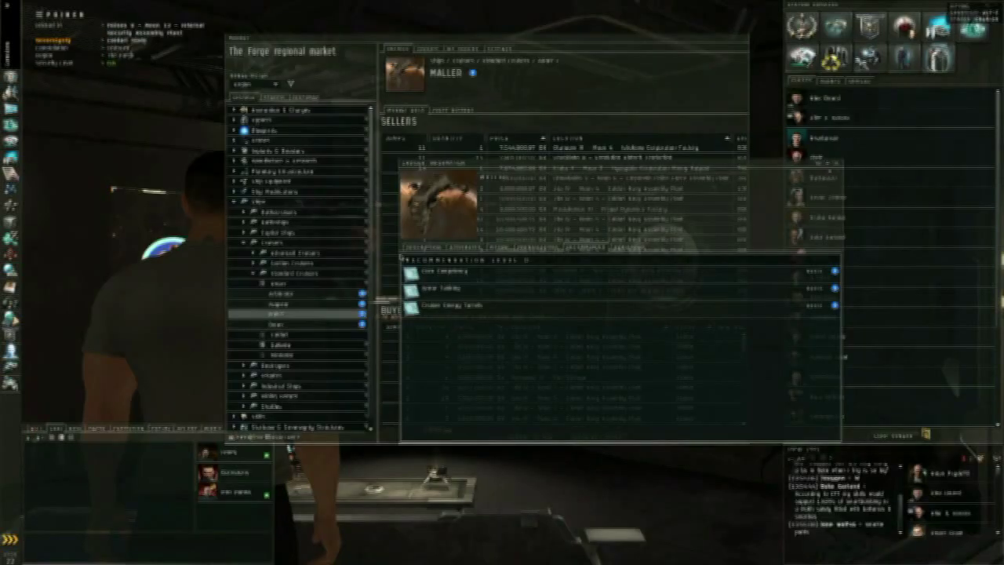
# Step: Browse Advanced Cruisers > Heavy Assault Ships > Amarr and list the Sacrilege's orders
pyautogui.click(255, 252)
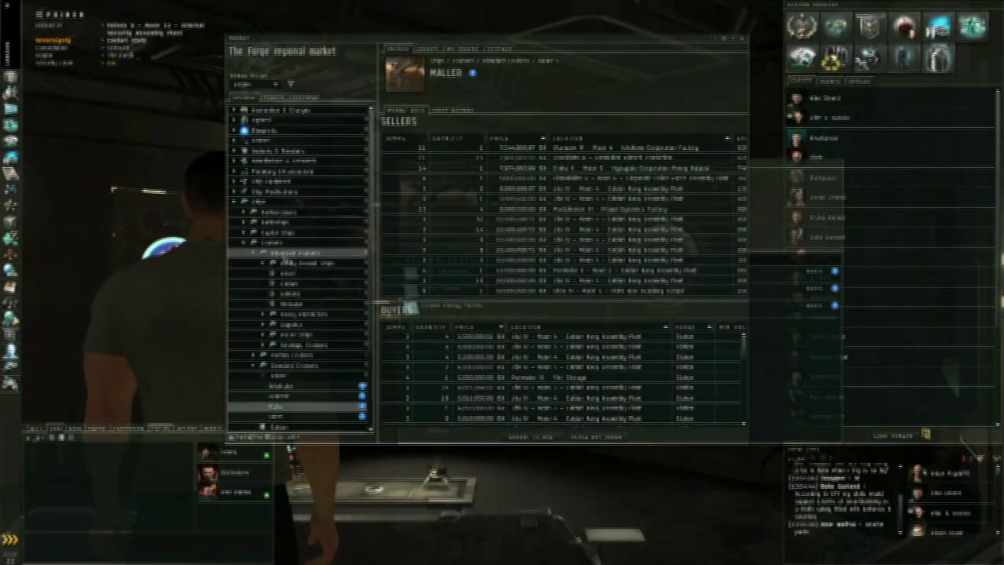
pyautogui.click(299, 265)
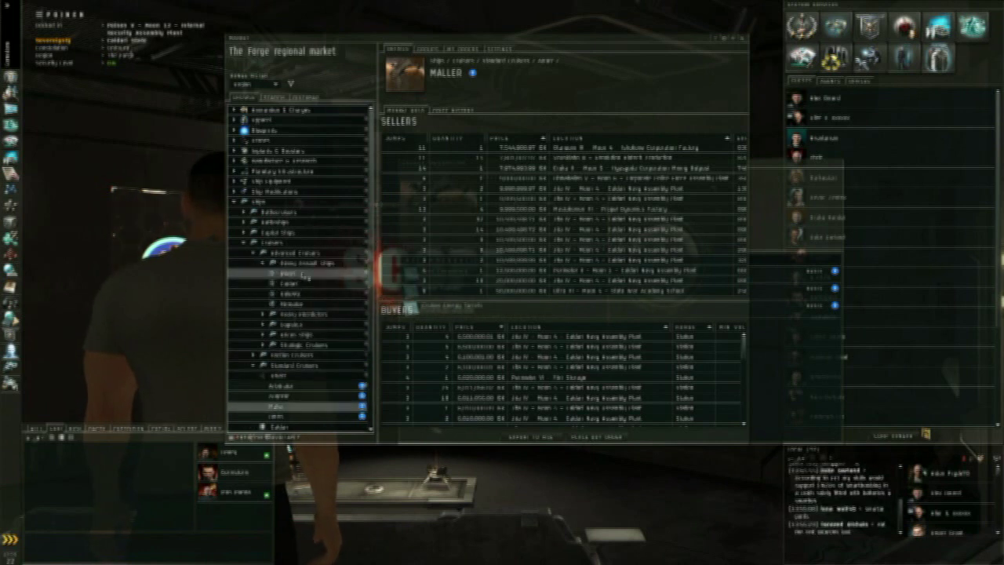
pyautogui.click(302, 274)
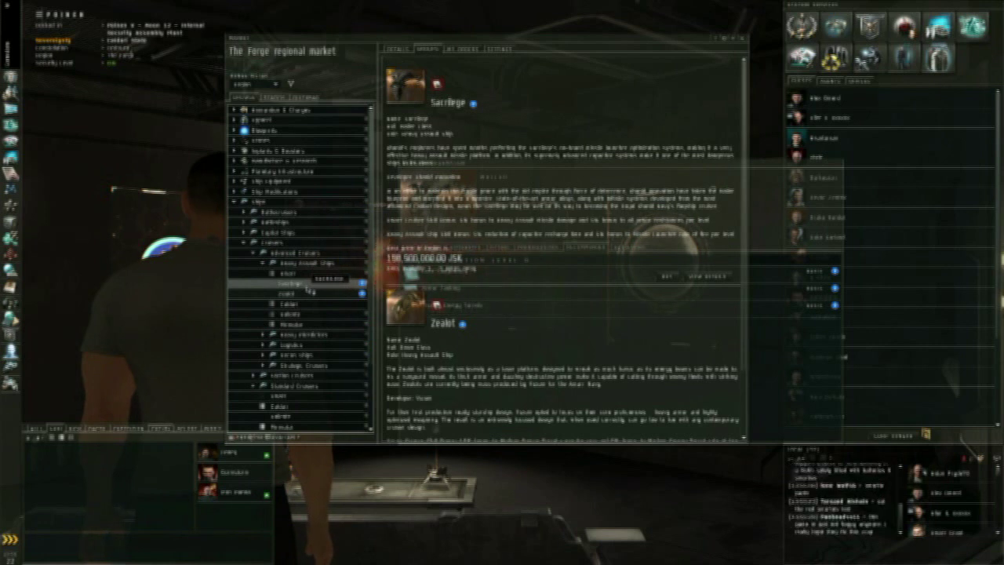
pyautogui.click(307, 284)
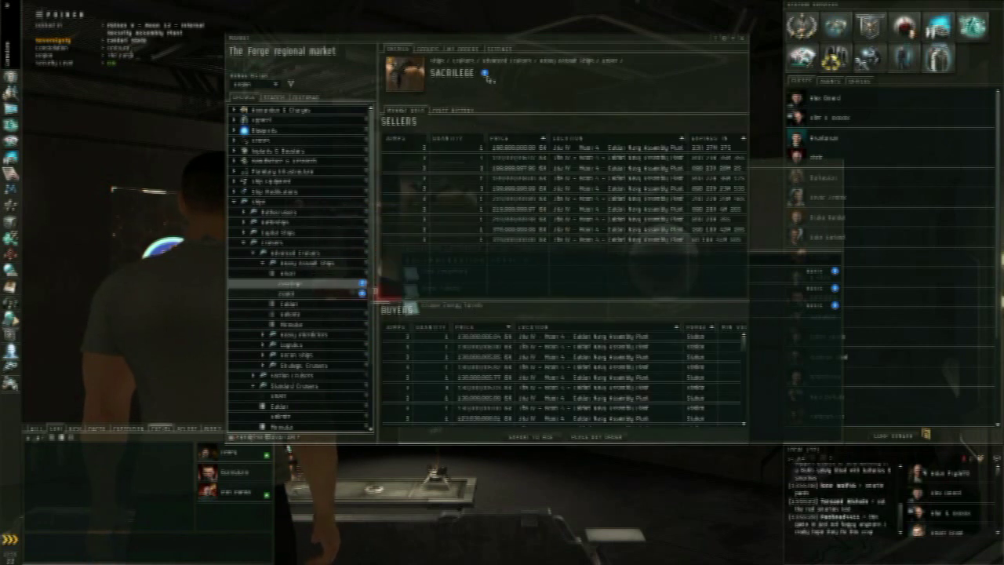
# Step: Preview and rotate the Sacrilege model, then close the Market window
pyautogui.click(405, 73)
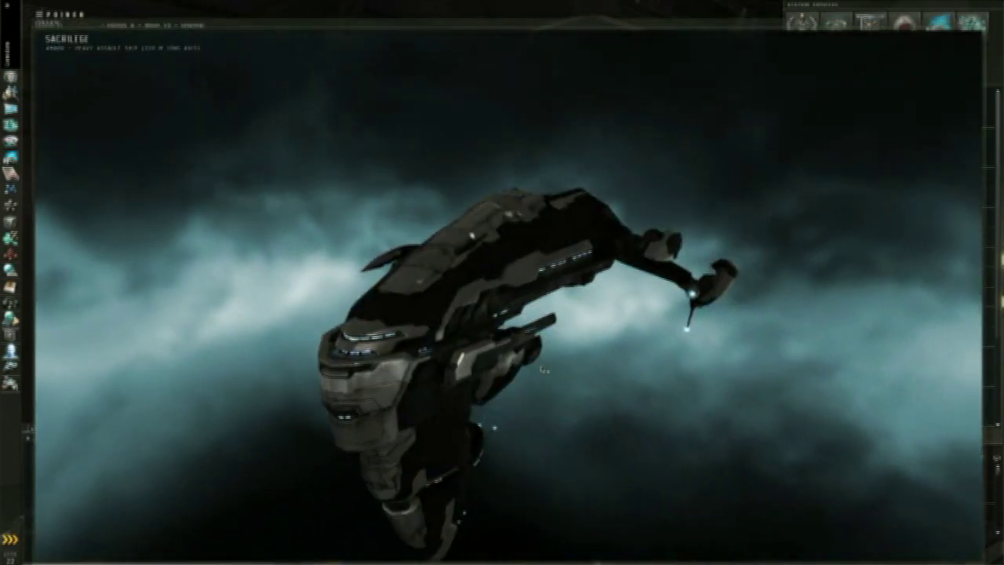
pyautogui.moveTo(544, 369)
pyautogui.mouseDown()
pyautogui.moveTo(674, 398)
pyautogui.moveTo(696, 370)
pyautogui.mouseUp()
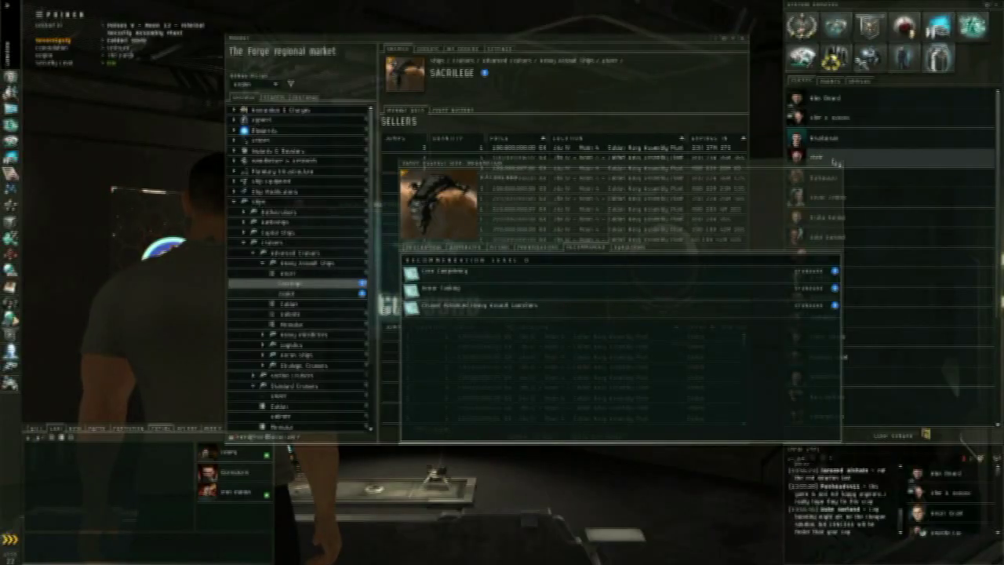
pyautogui.click(747, 39)
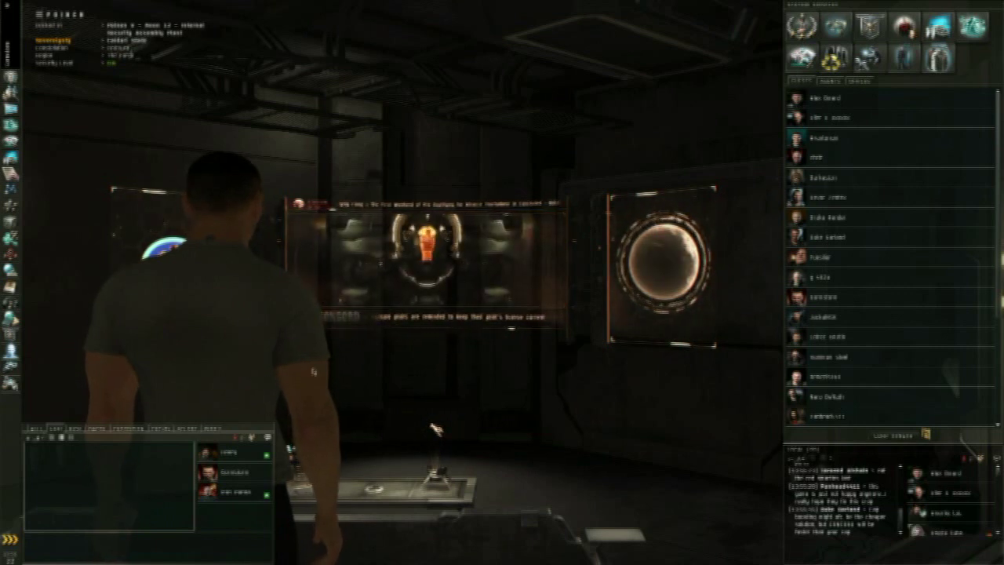
# Step: Orbit the camera toward the bar counter and then the lit doorway
pyautogui.moveTo(436, 429); pyautogui.dragTo(235, 431)
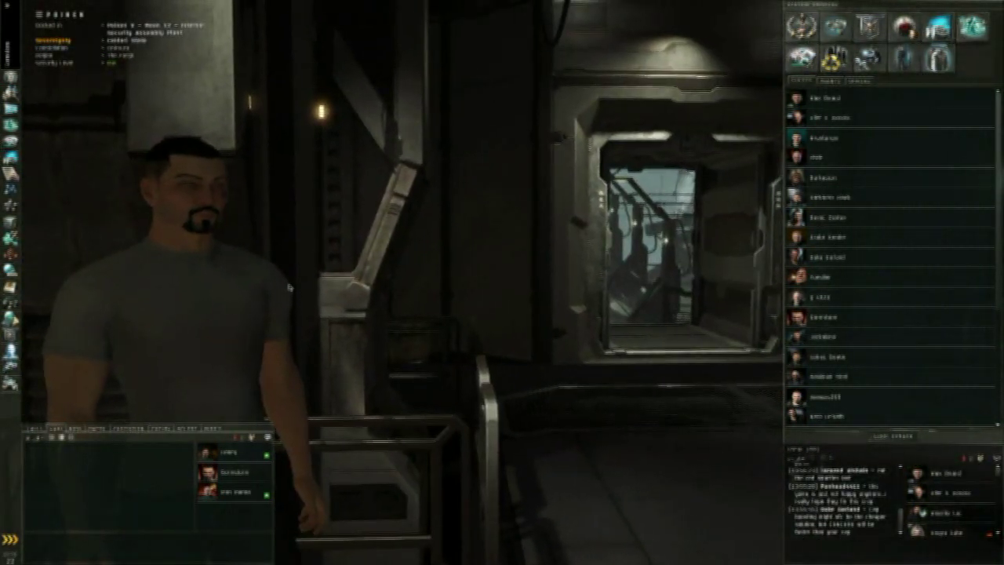
pyautogui.moveTo(376, 396); pyautogui.dragTo(35, 225)
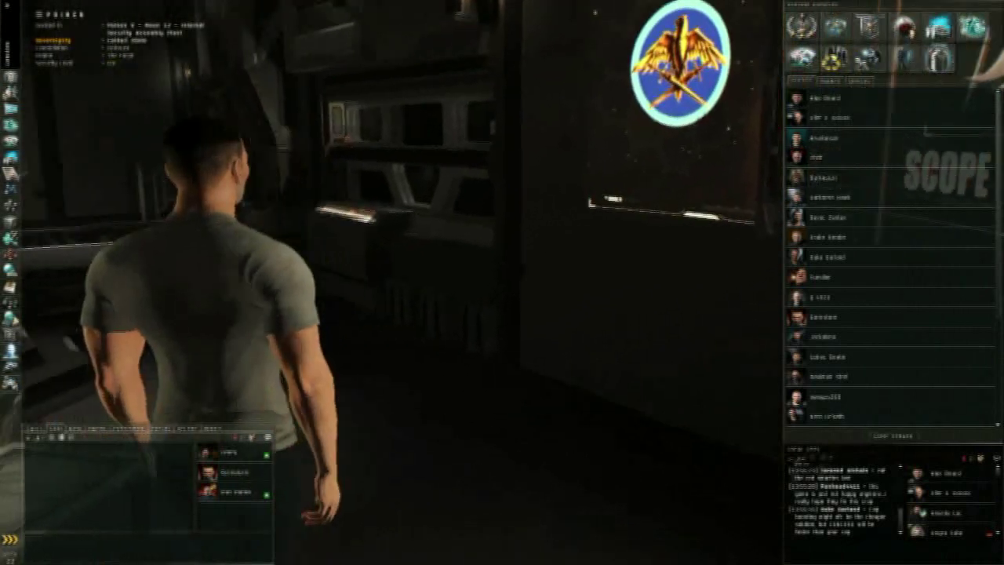
# Step: Walk the character into the quarters and up to the glowing wall consoles
pyautogui.press('d')
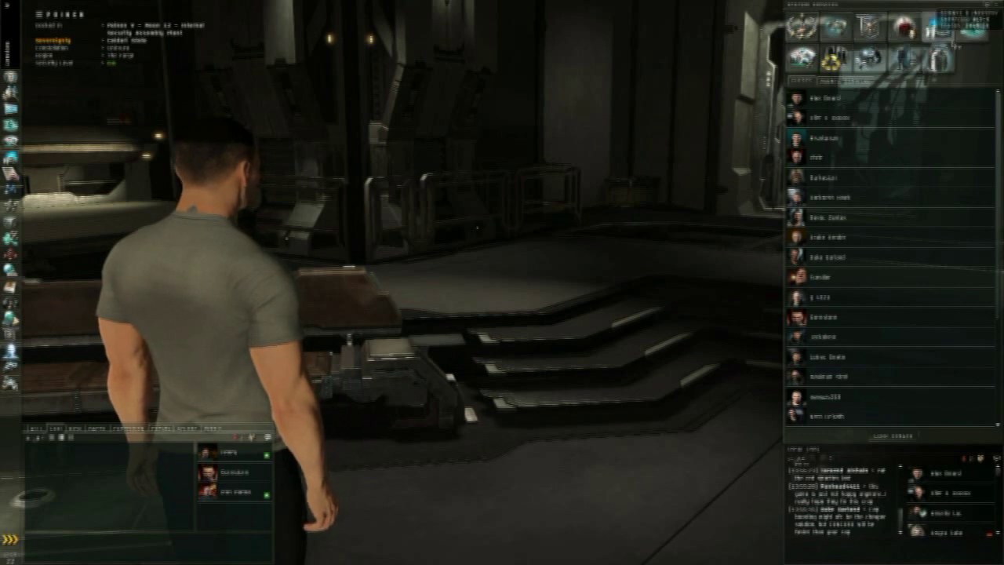
pyautogui.press('a')
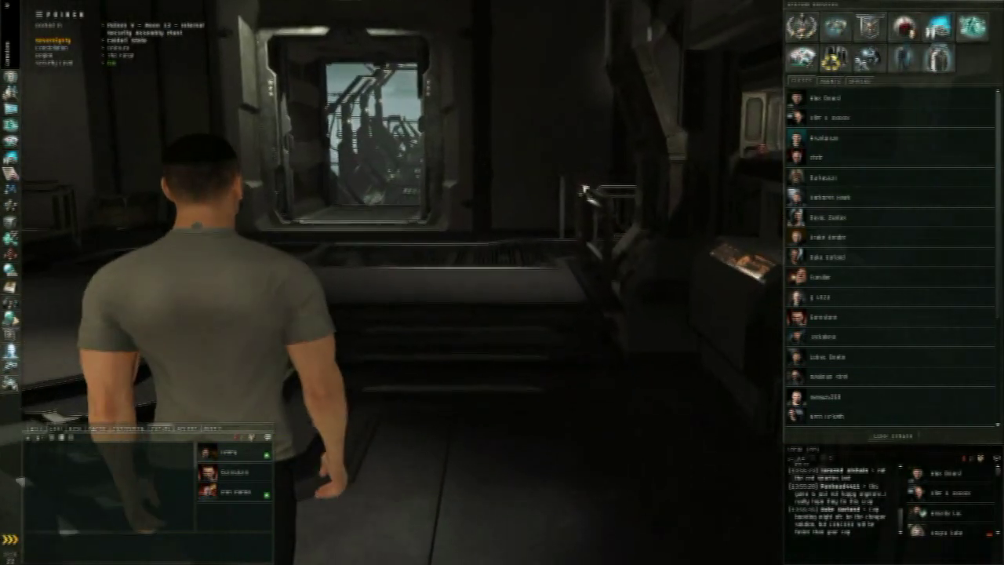
pyautogui.press('w')
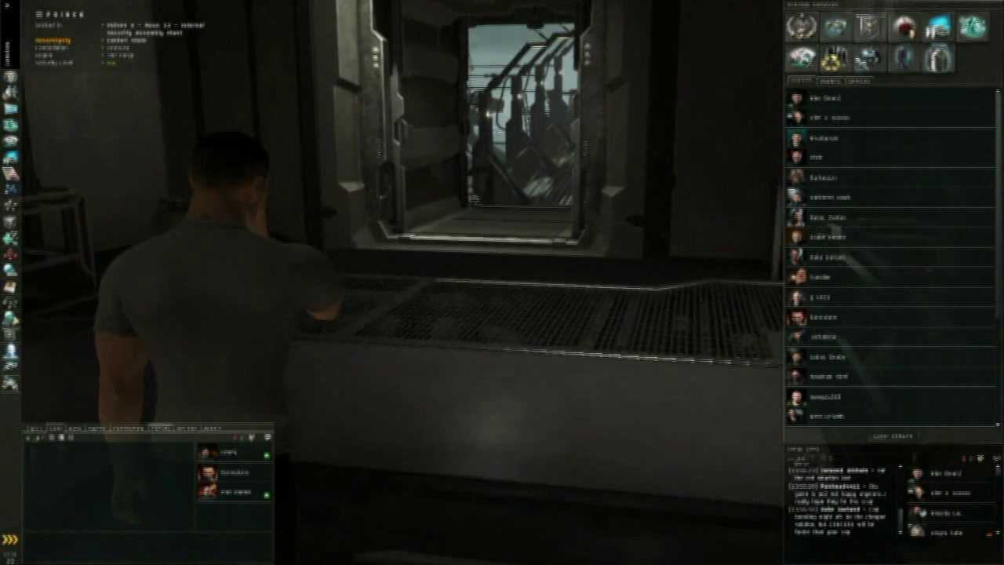
pyautogui.press('d')
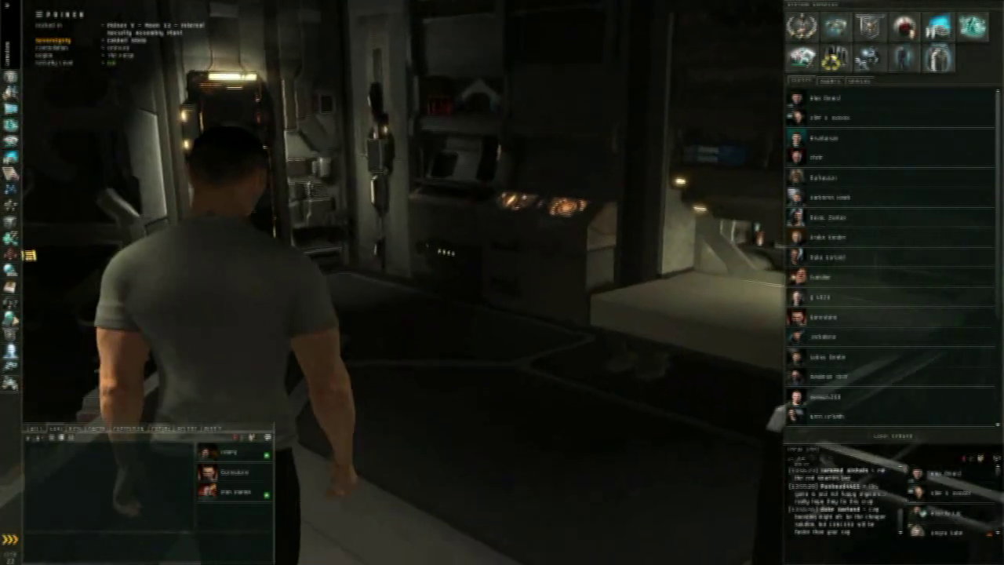
pyautogui.press('w')
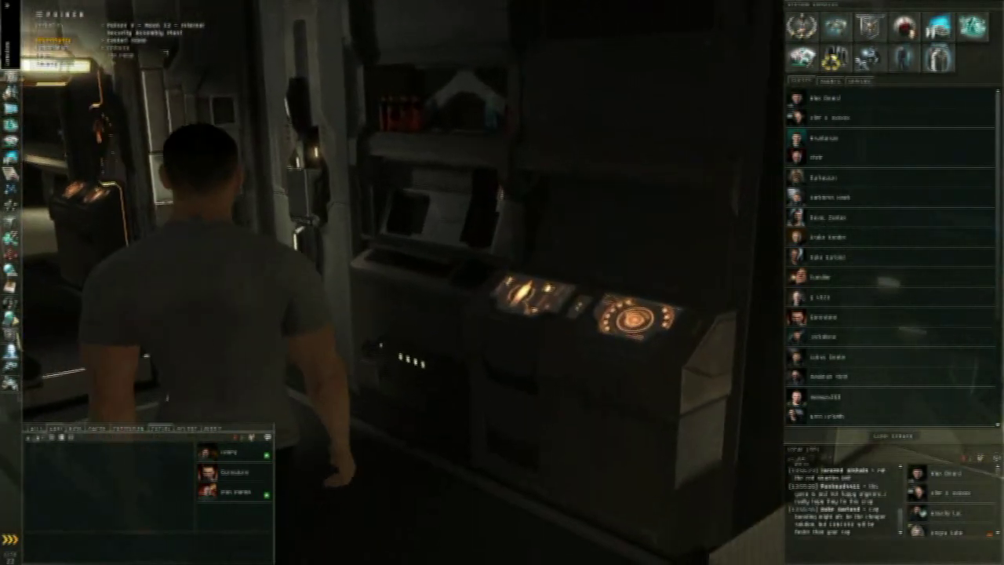
pyautogui.press('a')
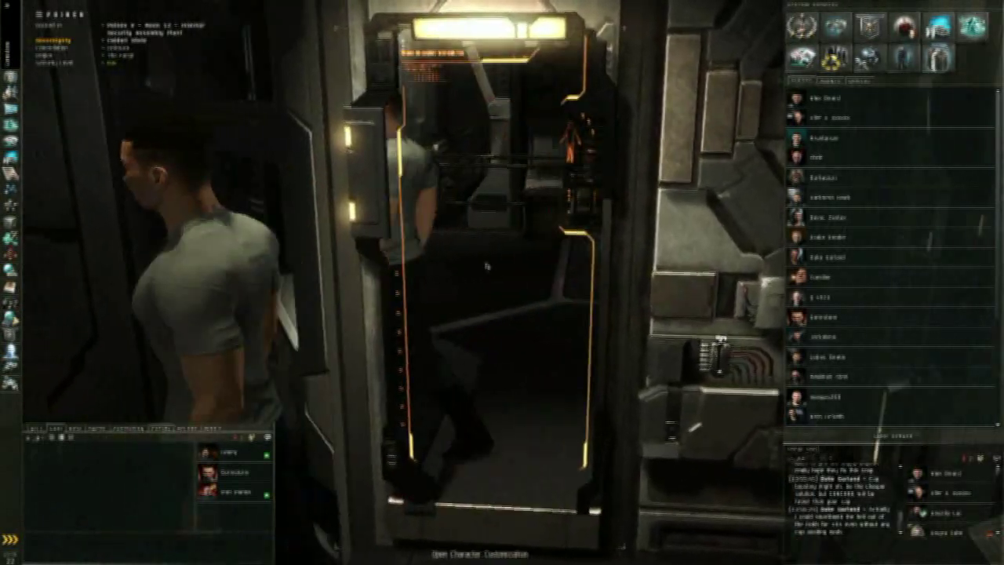
# Step: Walk through the Exploration screens room and out the doorway onto the catwalk
pyautogui.press('w')
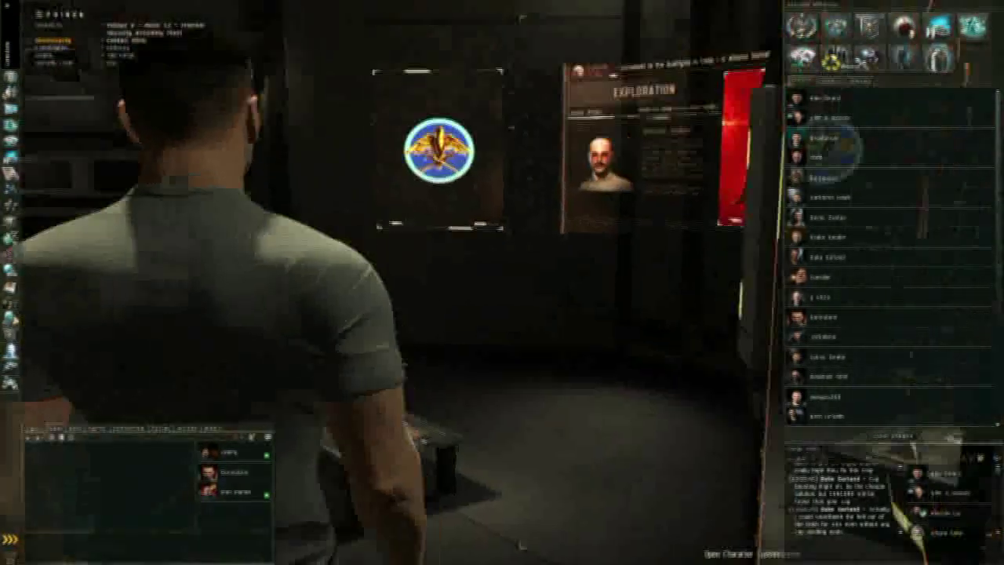
pyautogui.press('w')
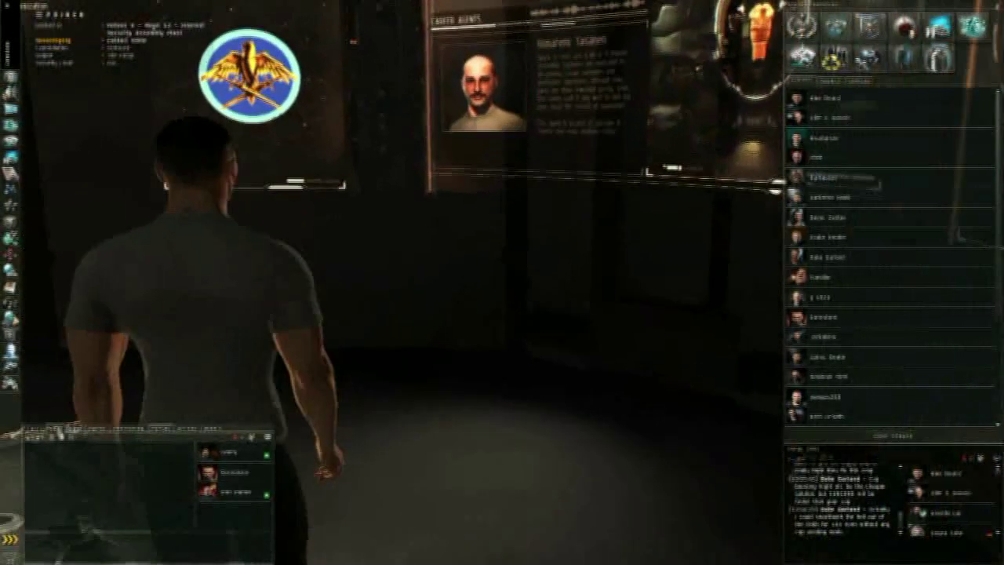
pyautogui.press('d')
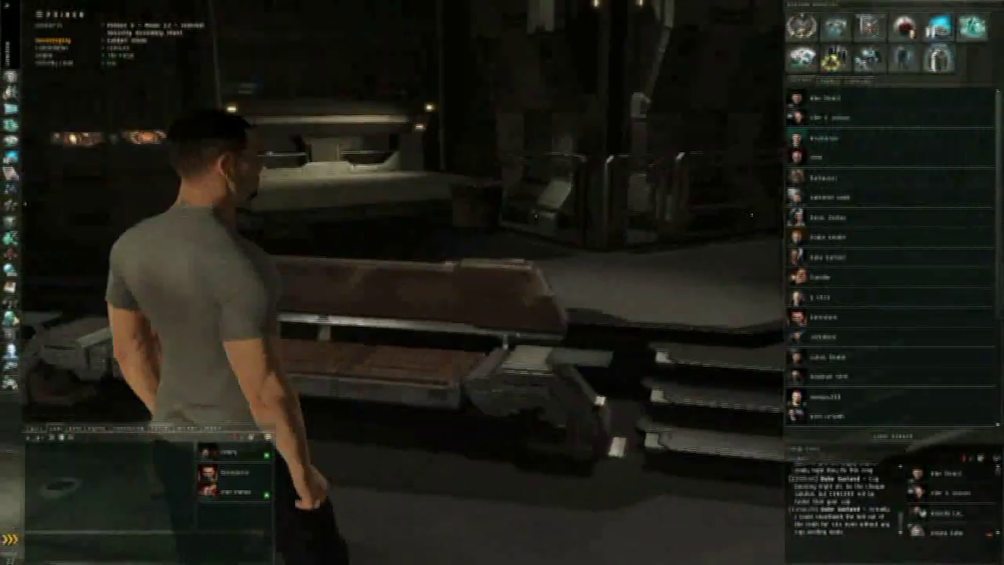
pyautogui.press('a')
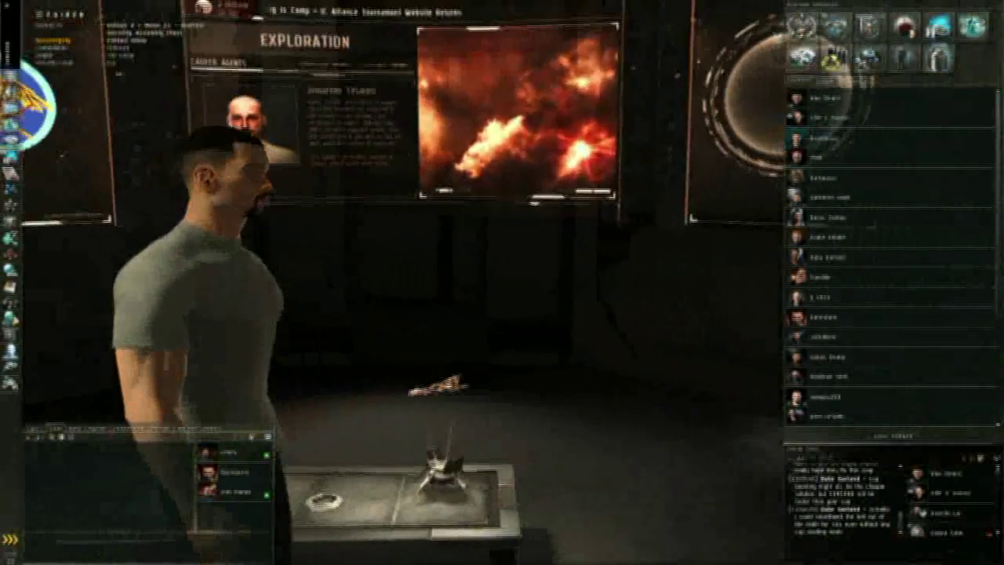
pyautogui.press('a')
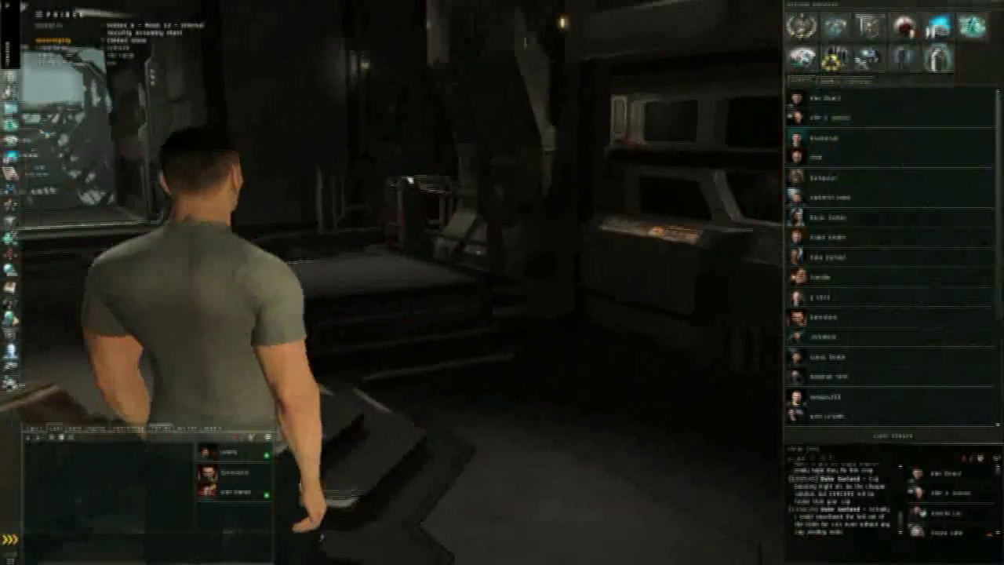
pyautogui.press('a')
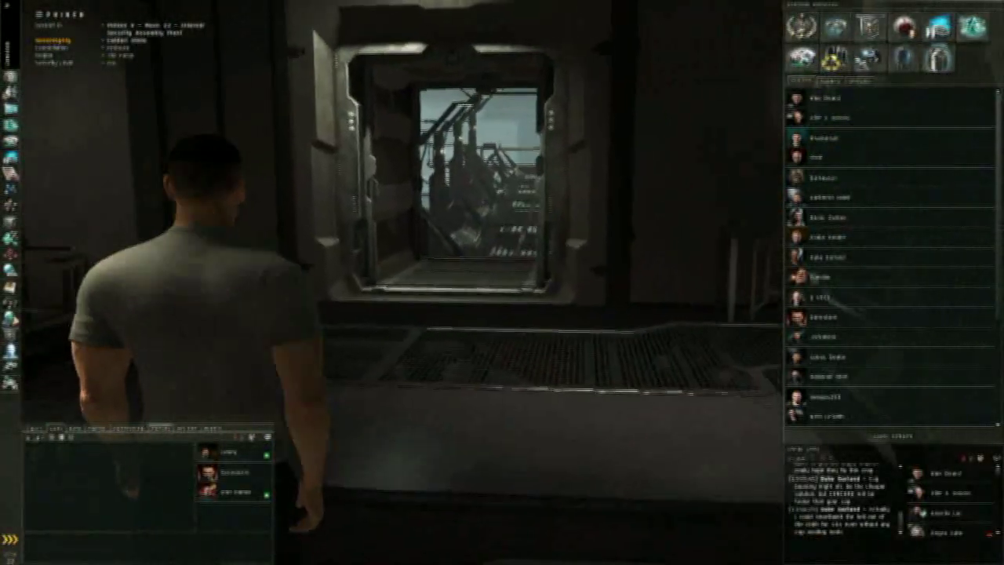
pyautogui.press('w')
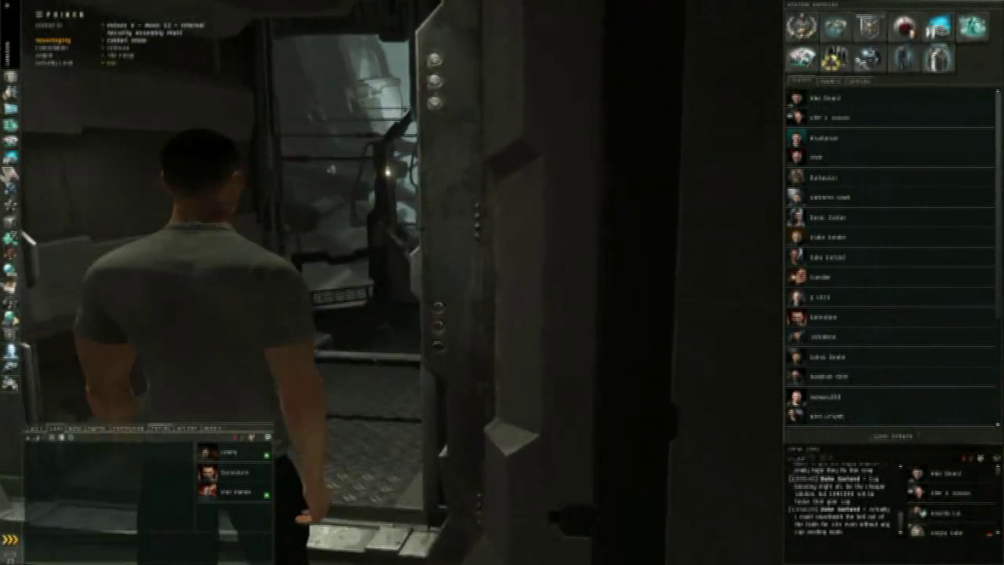
pyautogui.press('w')
pyautogui.press('w')
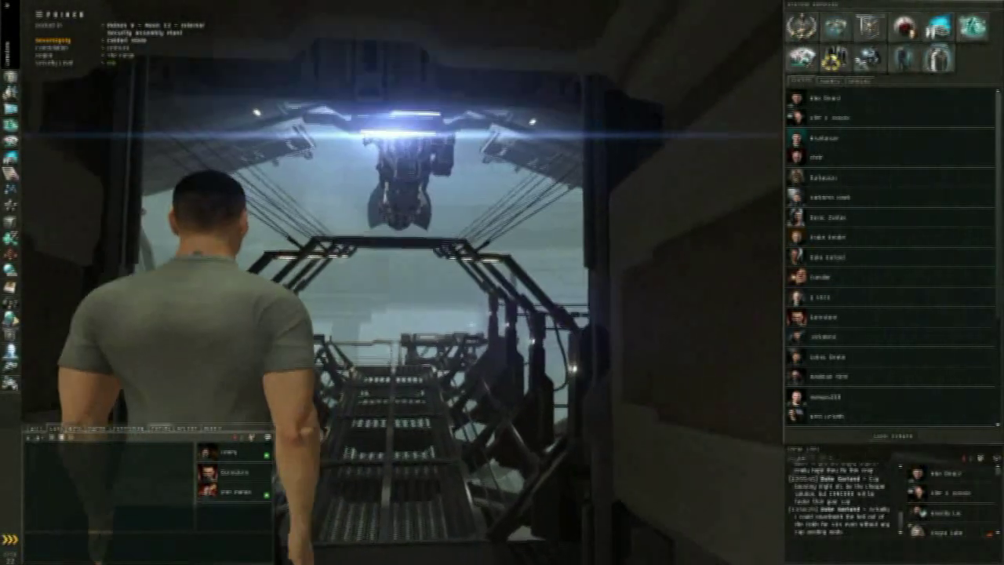
# Step: Walk further along the catwalk toward the gantry and the docked ship
pyautogui.press('w')
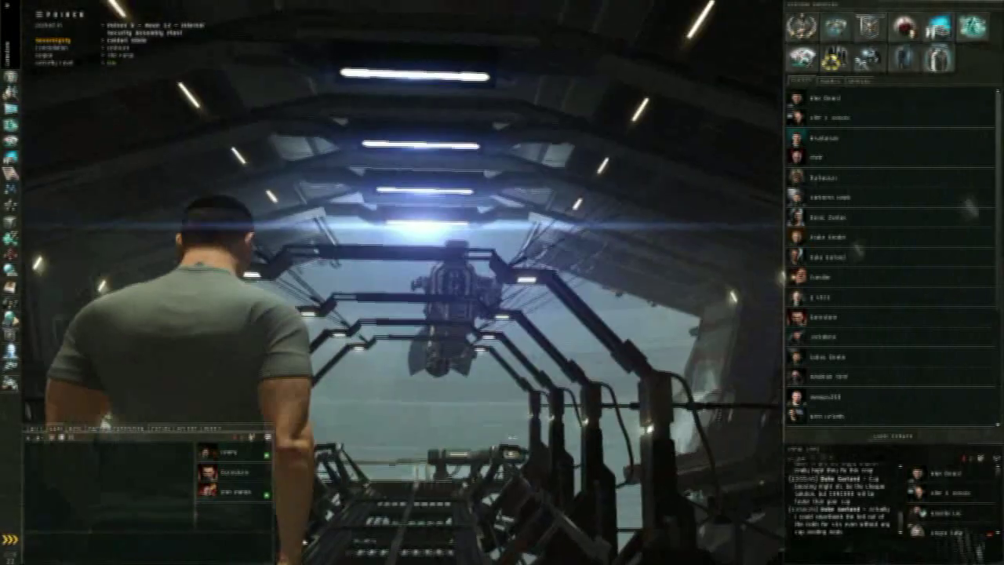
pyautogui.press('w')
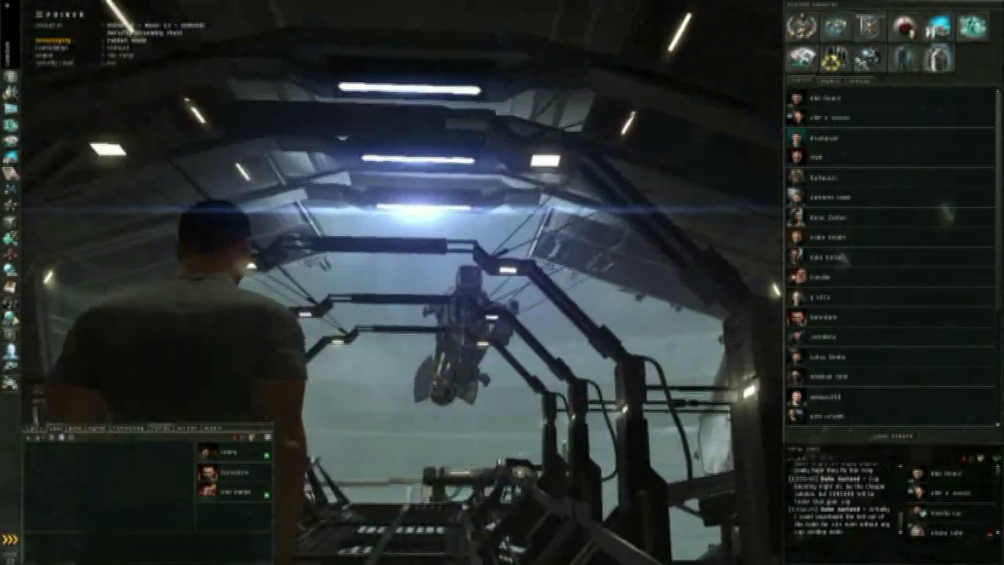
pyautogui.press('w')
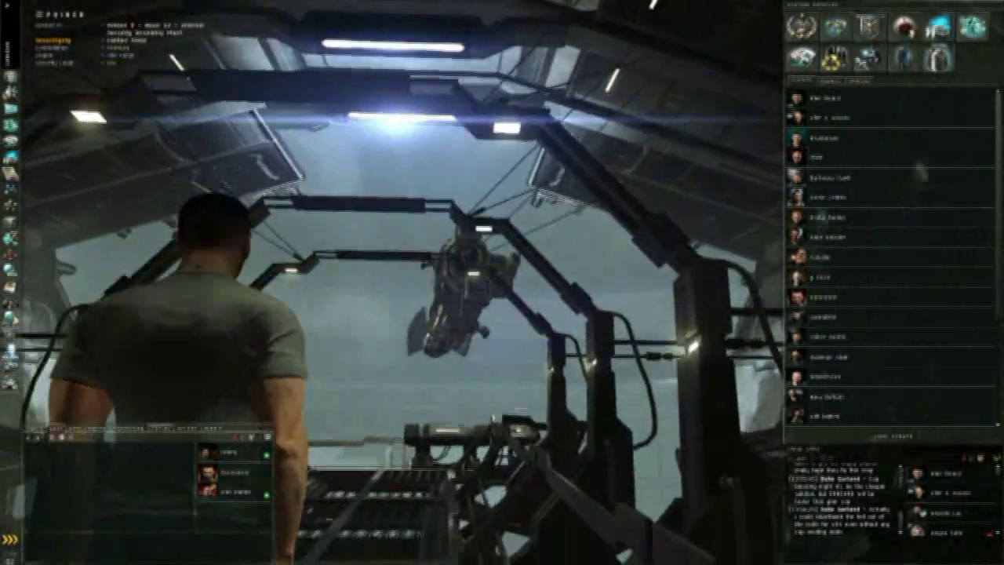
pyautogui.press('w')
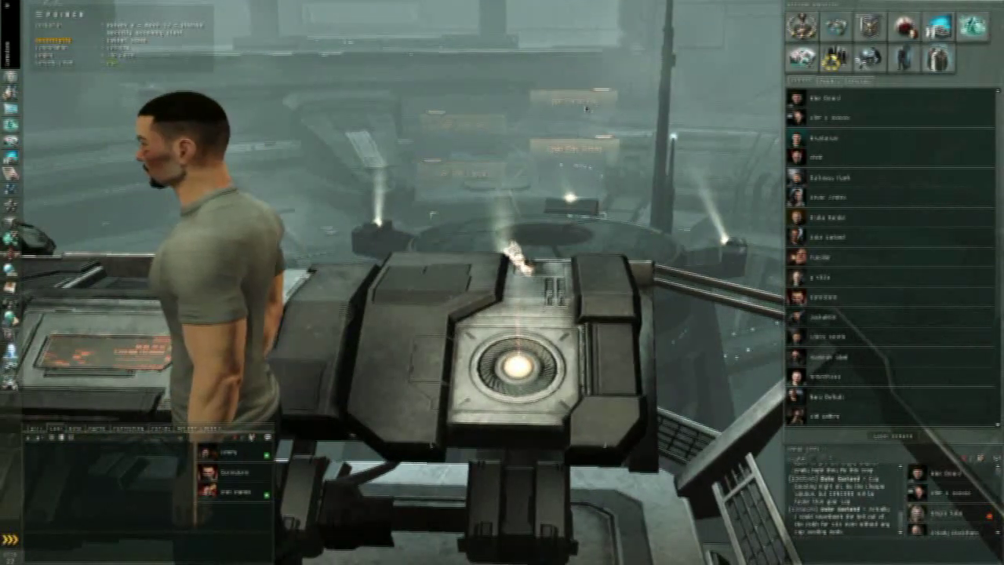
# Step: Open and then close the Ship Hangar list of owned ships (Alt+N)
pyautogui.hotkey('alt', 'n')
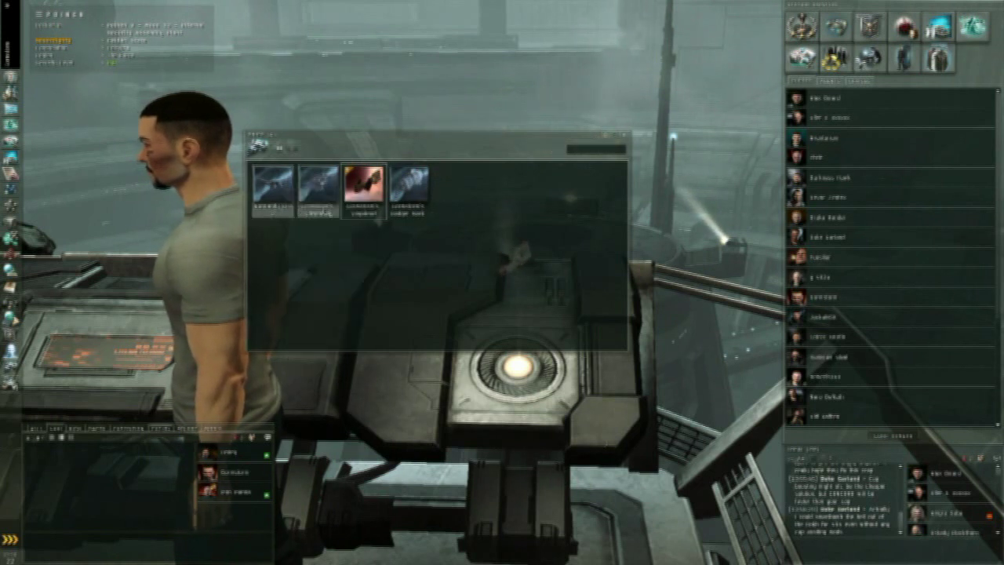
pyautogui.hotkey('alt', 'n')
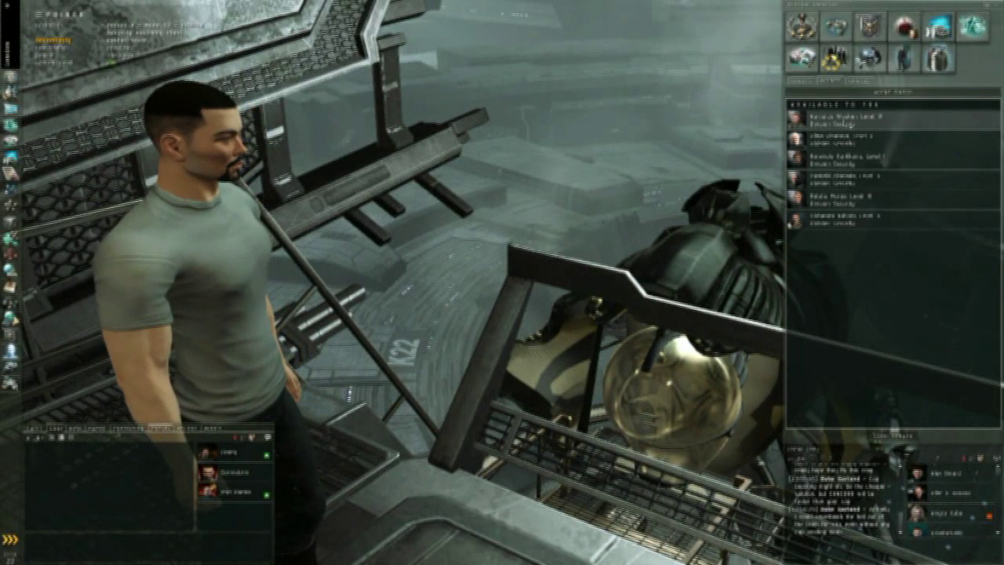
# Step: Review the agent's Duo of Death mission offer, then undock the ship into space
pyautogui.doubleClick(835, 139)
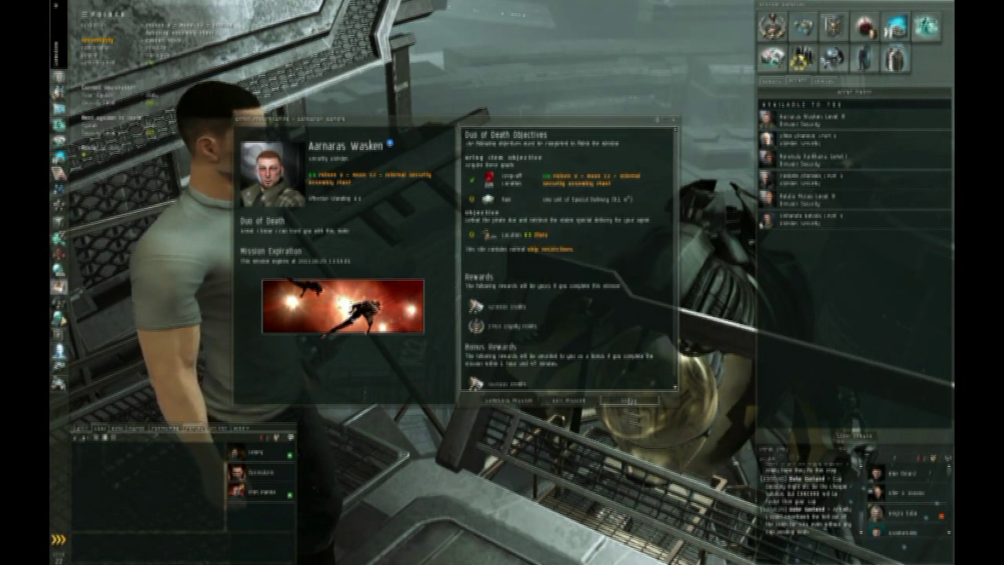
pyautogui.hotkey('ctrl', 'w')
pyautogui.click(58, 539)
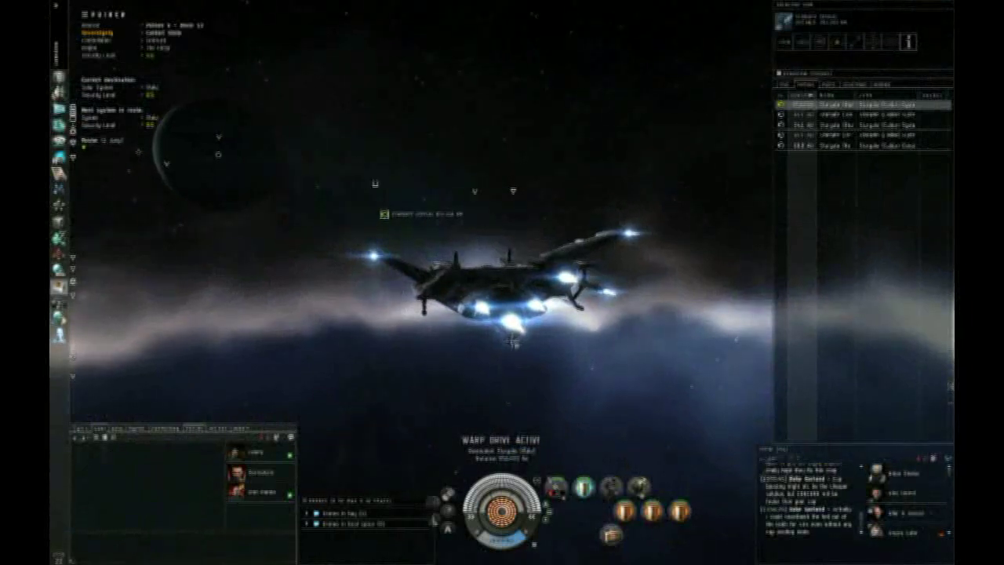
# Step: Orbit the camera to watch the warping ship from its side and from above
pyautogui.moveTo(513, 342)
pyautogui.mouseDown()
pyautogui.moveTo(619, 342)
pyautogui.moveTo(567, 372)
pyautogui.moveTo(488, 385)
pyautogui.moveTo(483, 331)
pyautogui.mouseUp()
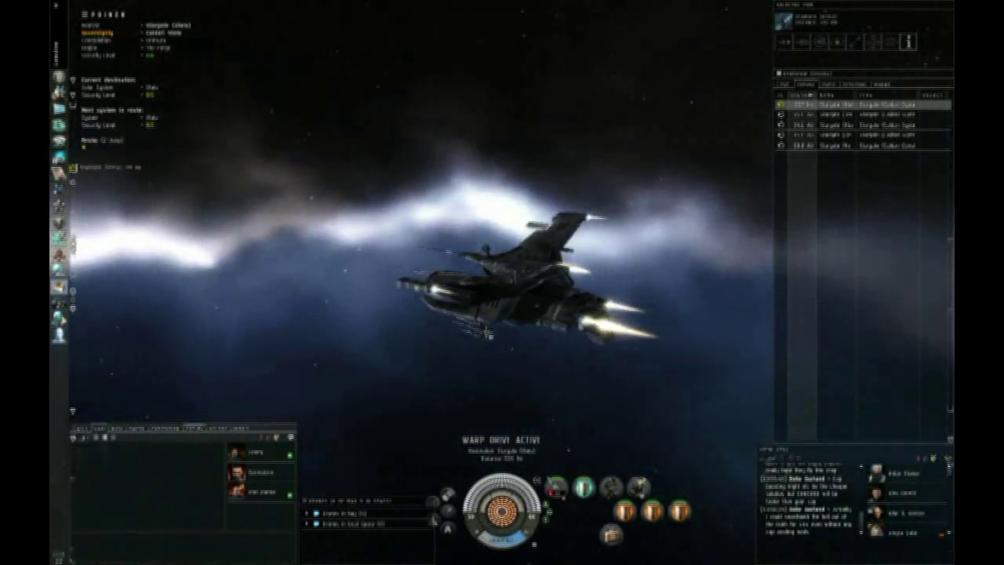
pyautogui.moveTo(482, 331); pyautogui.dragTo(445, 317)
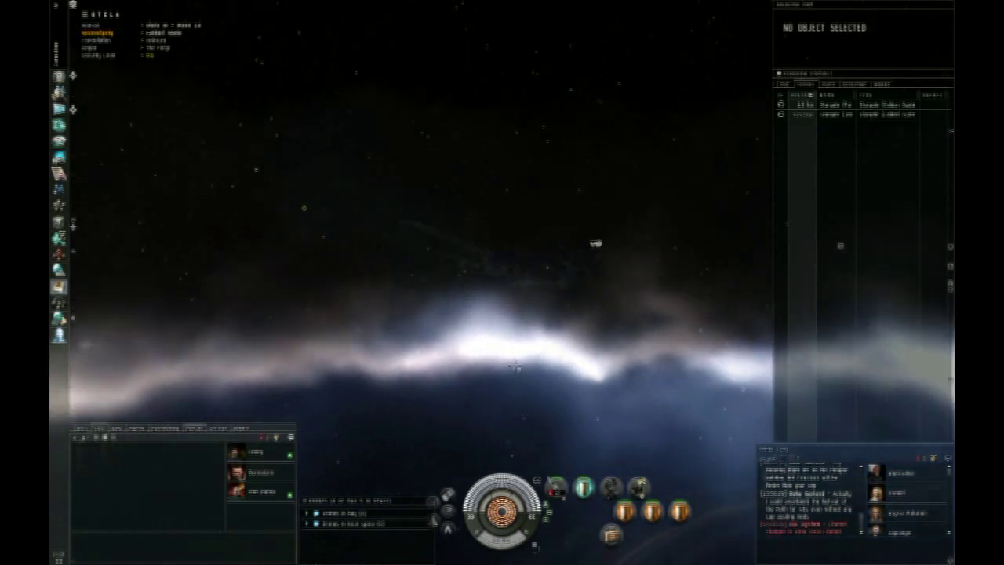
# Step: Warp the ship to the mission location from the in-space context menu
pyautogui.rightClick(579, 363)
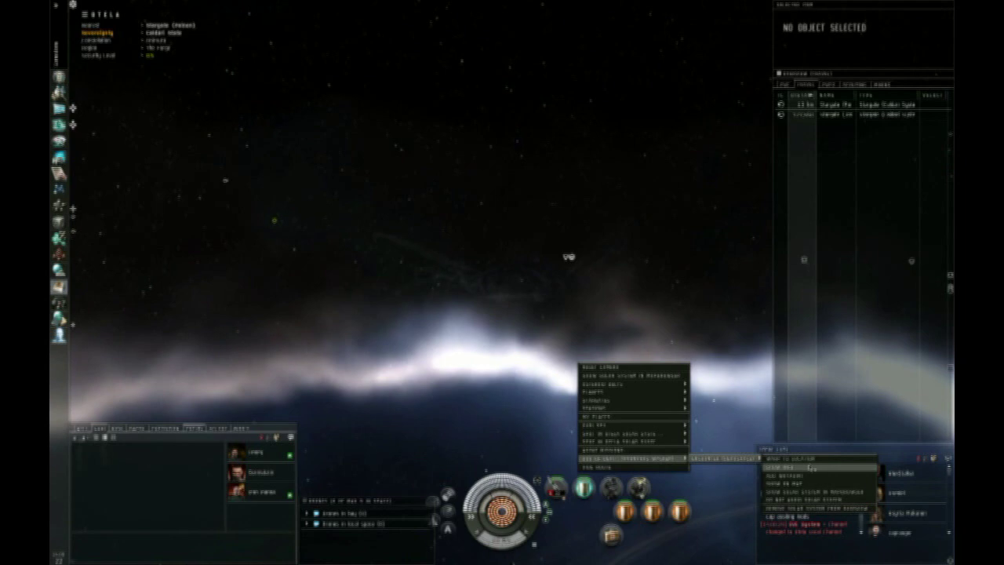
pyautogui.click(812, 461)
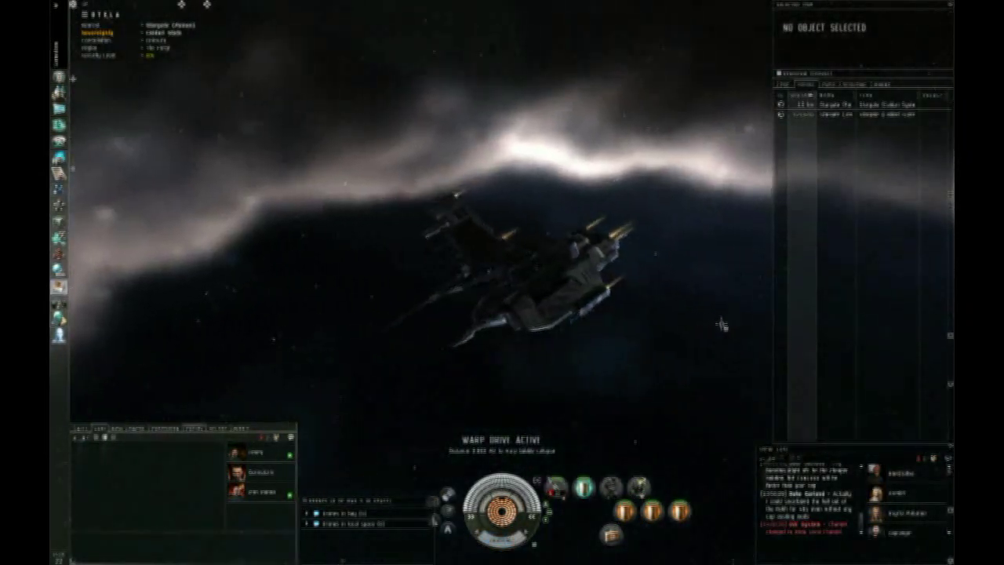
pyautogui.moveTo(723, 324)
pyautogui.mouseDown()
pyautogui.moveTo(650, 325)
pyautogui.moveTo(631, 315)
pyautogui.moveTo(733, 321)
pyautogui.moveTo(634, 328)
pyautogui.moveTo(657, 318)
pyautogui.mouseUp()
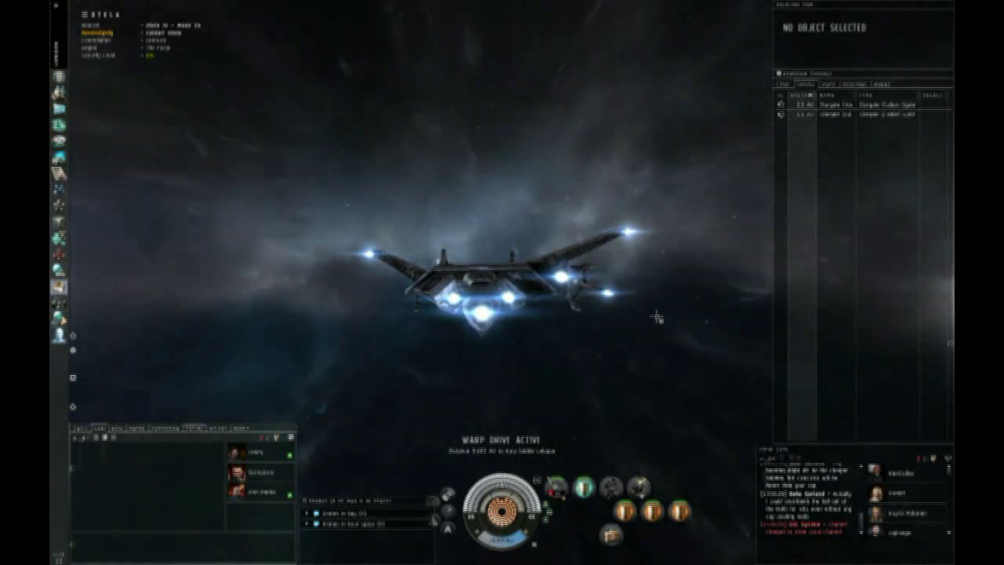
pyautogui.moveTo(657, 317)
pyautogui.mouseDown()
pyautogui.moveTo(705, 317)
pyautogui.moveTo(645, 316)
pyautogui.moveTo(782, 307)
pyautogui.moveTo(652, 309)
pyautogui.moveTo(652, 337)
pyautogui.moveTo(657, 312)
pyautogui.mouseUp()
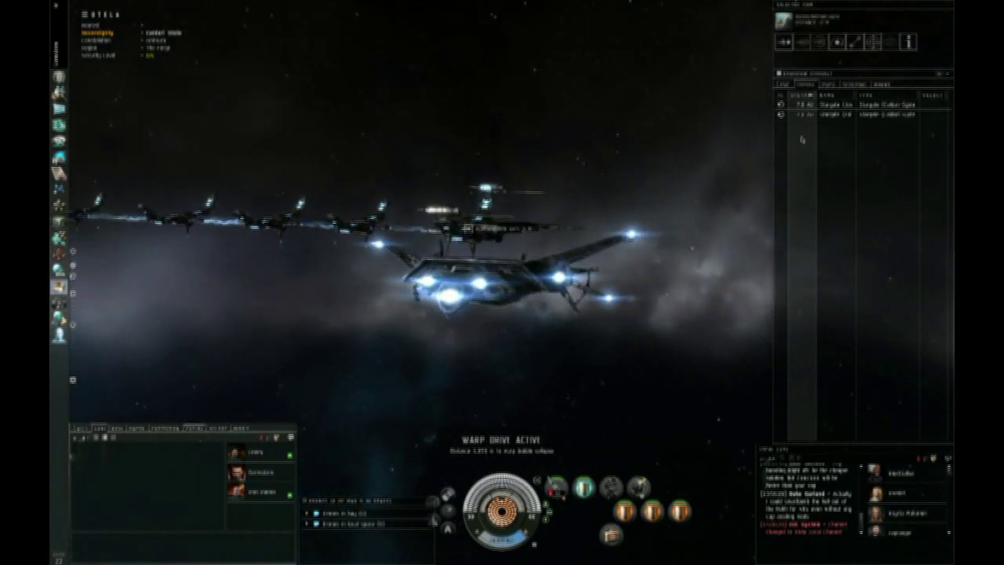
# Step: Show the first overview tab so all nearby objects, including hostiles, are listed
pyautogui.click(789, 84)
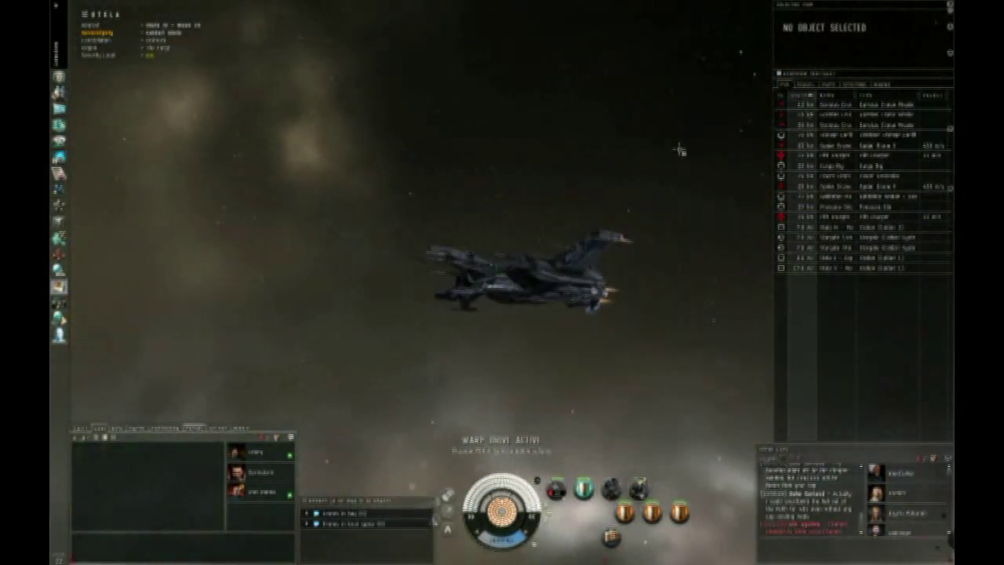
# Step: Try flying toward a listed object, then lock a hostile ship as a target
pyautogui.doubleClick(792, 130)
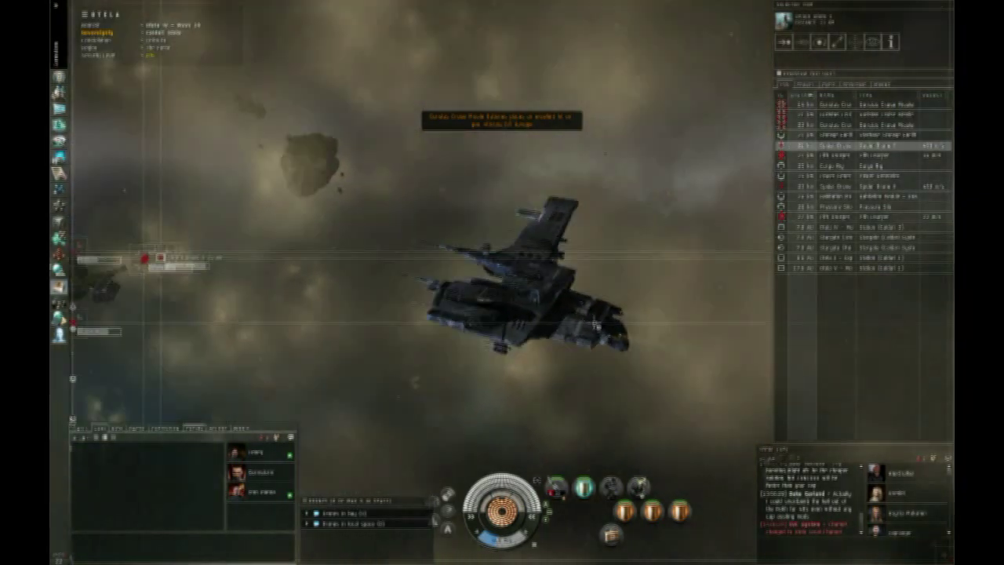
pyautogui.moveTo(540, 332); pyautogui.dragTo(650, 316)
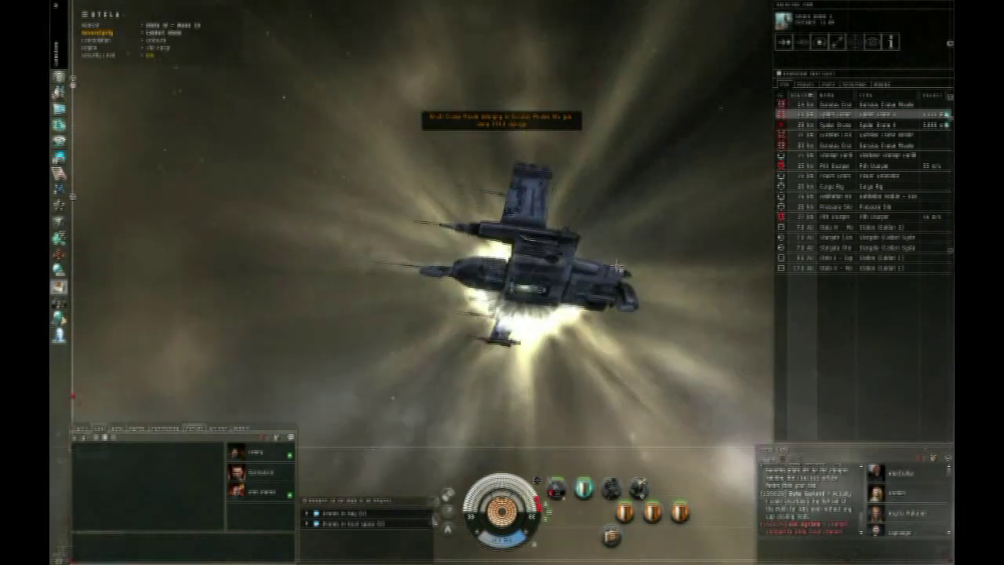
pyautogui.moveTo(650, 316); pyautogui.dragTo(674, 270)
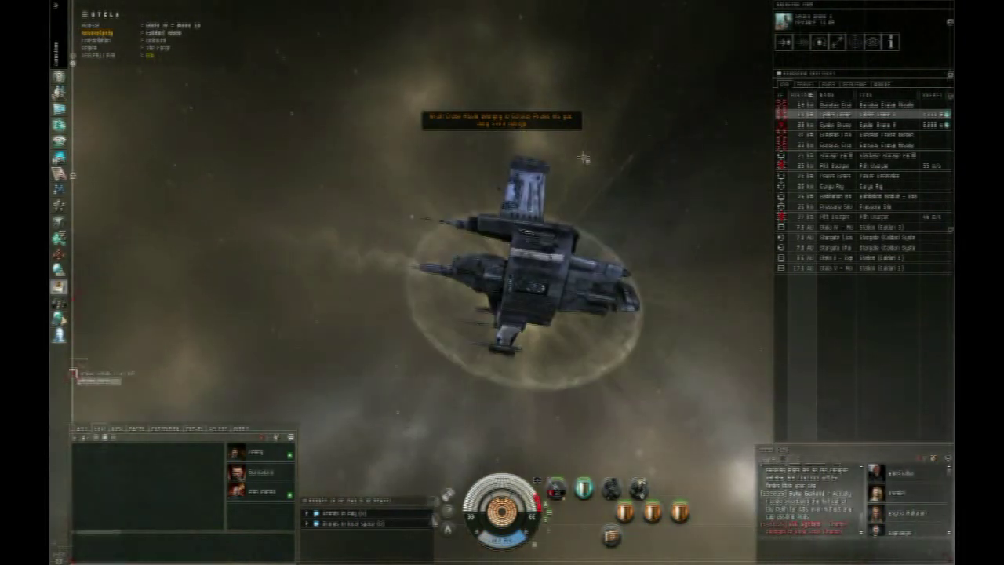
pyautogui.keyDown('ctrl'); pyautogui.click(818, 156); pyautogui.keyUp('ctrl')
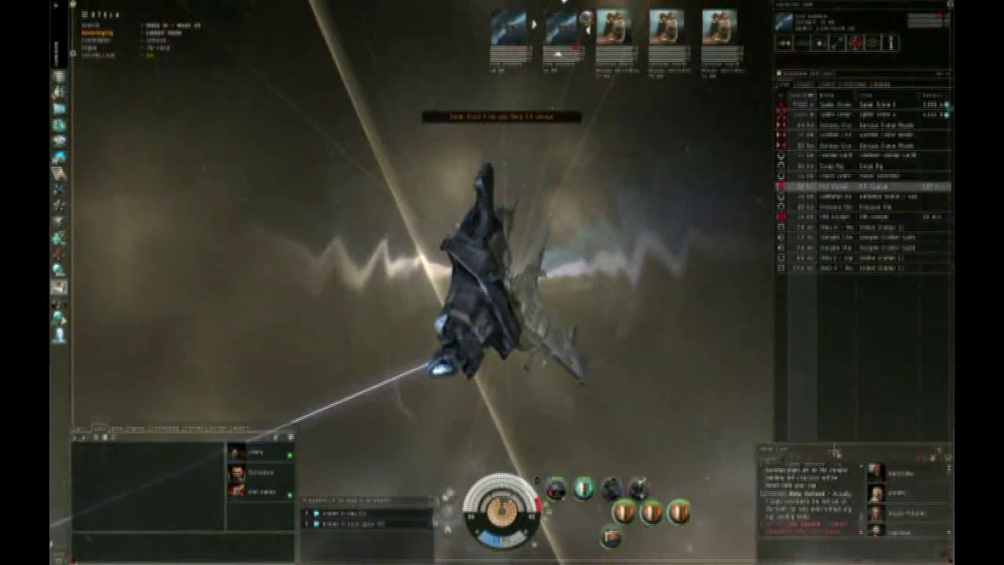
# Step: Bring up actions for a listed object and orbit the view toward the asteroids
pyautogui.rightClick(391, 515)
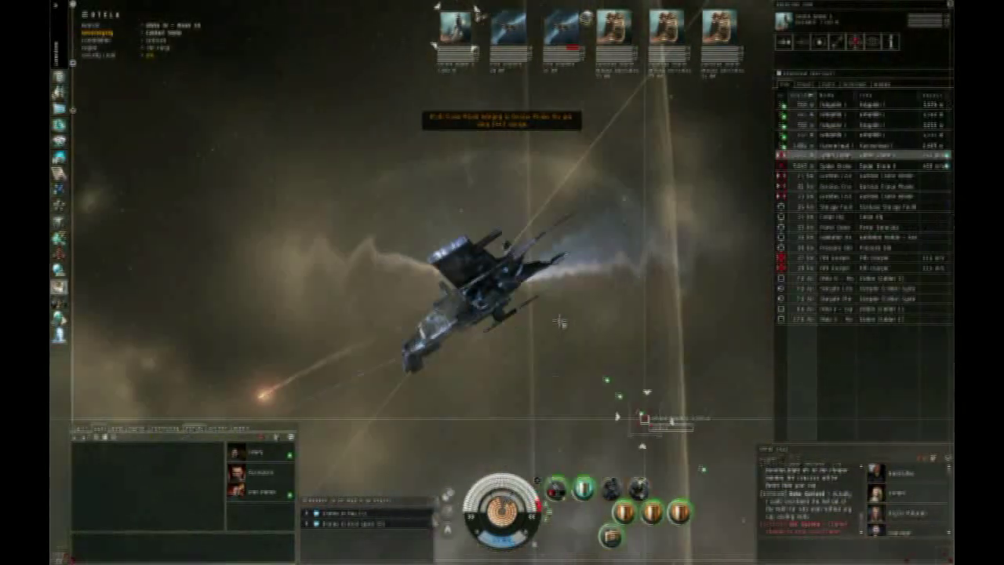
pyautogui.moveTo(562, 284); pyautogui.dragTo(547, 350)
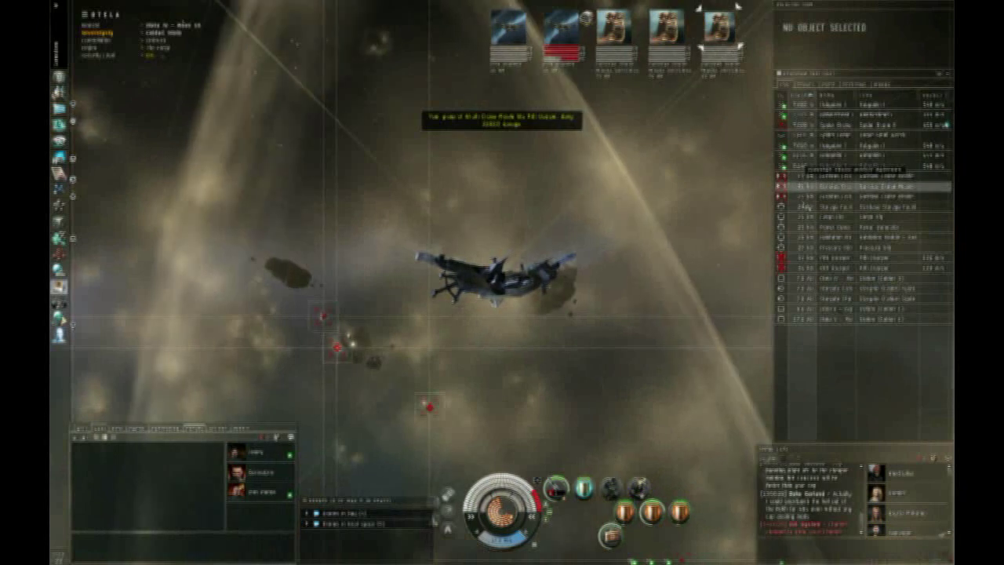
# Step: Select a Spider Drone in the overview
pyautogui.click(831, 125)
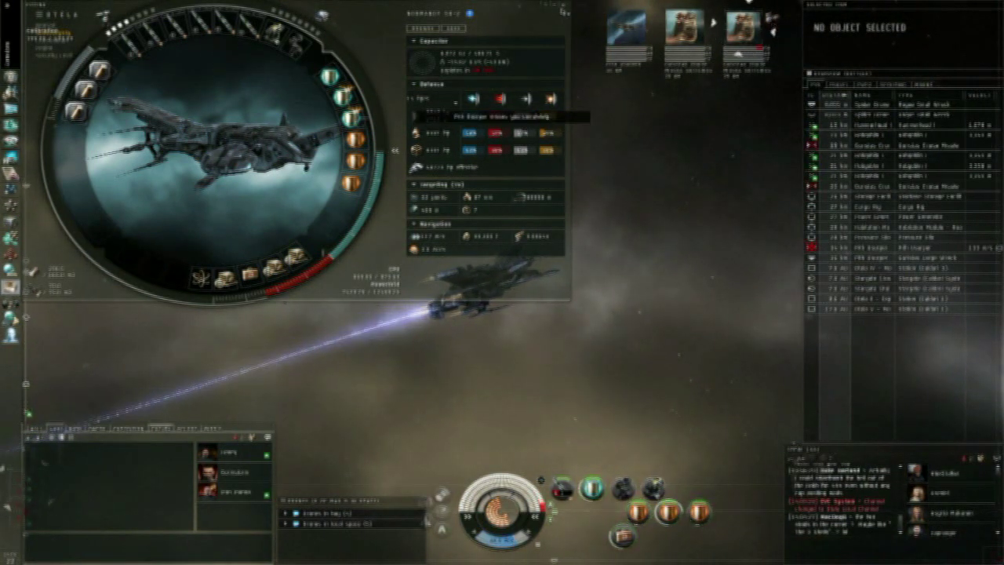
# Step: Close the Fitting window and select an enemy ship to engage
pyautogui.hotkey('alt', 'f')
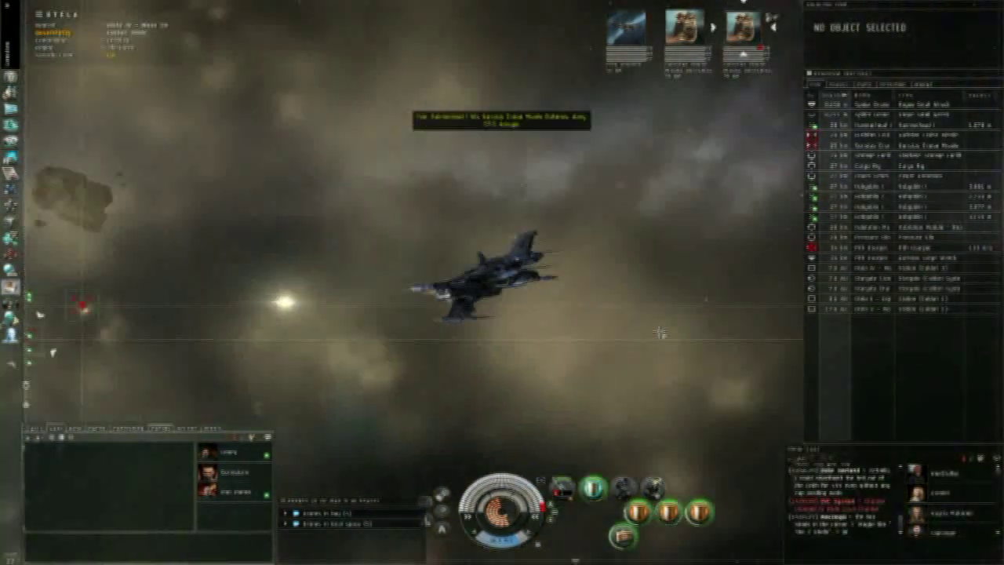
pyautogui.click(667, 332)
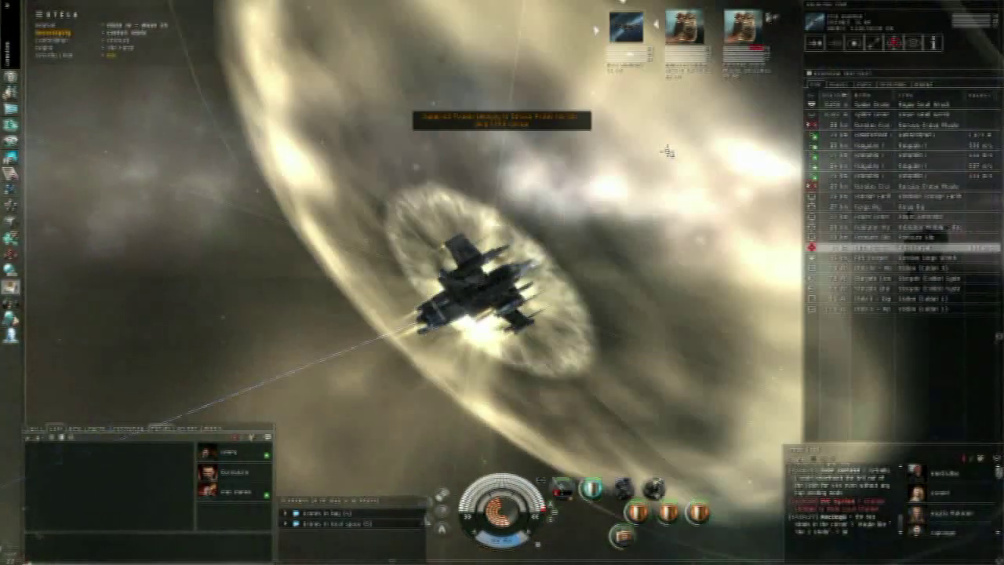